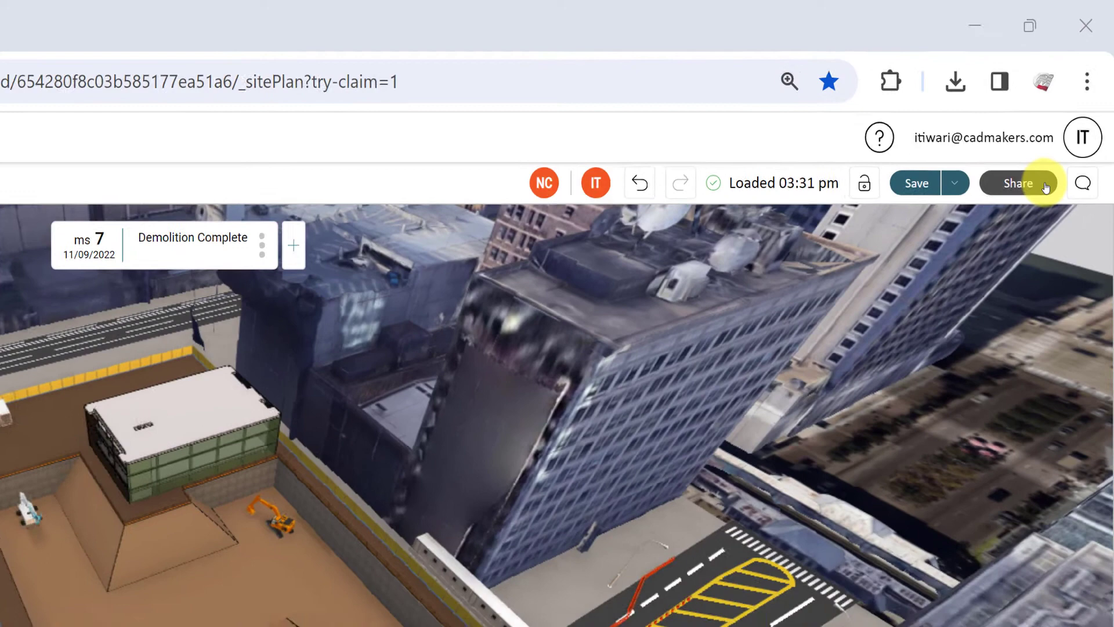
Step: Open the Share export panel for the Demolition Complete site plan
{"action": "left_click", "coordinate": [1046, 186]}
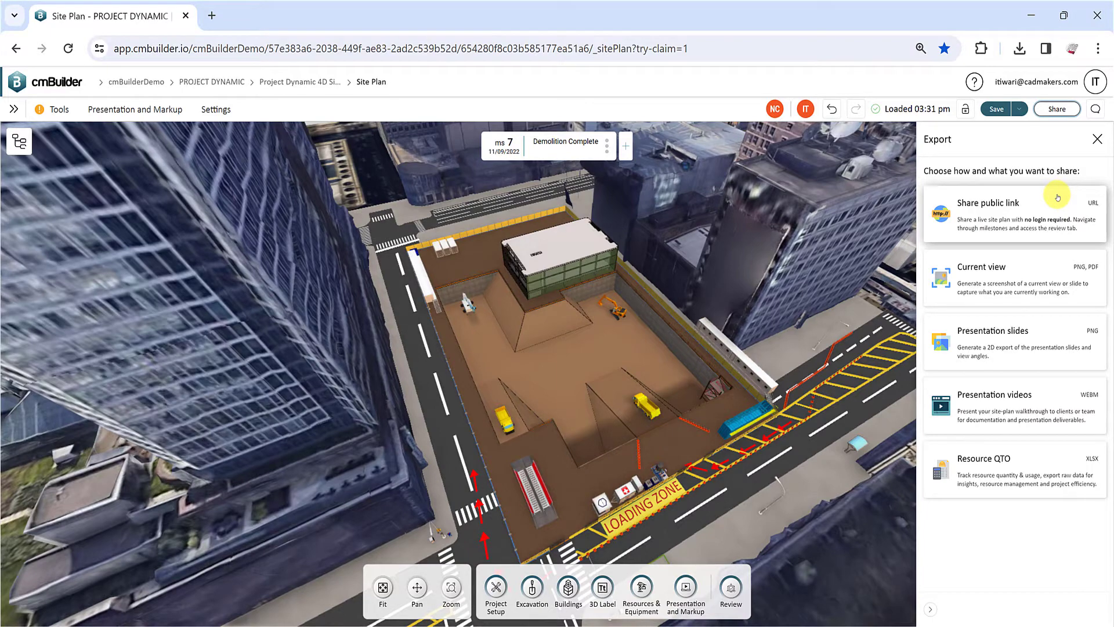
Step: Start a public share link that expires on 03/28/2024
{"action": "left_click", "coordinate": [1057, 198]}
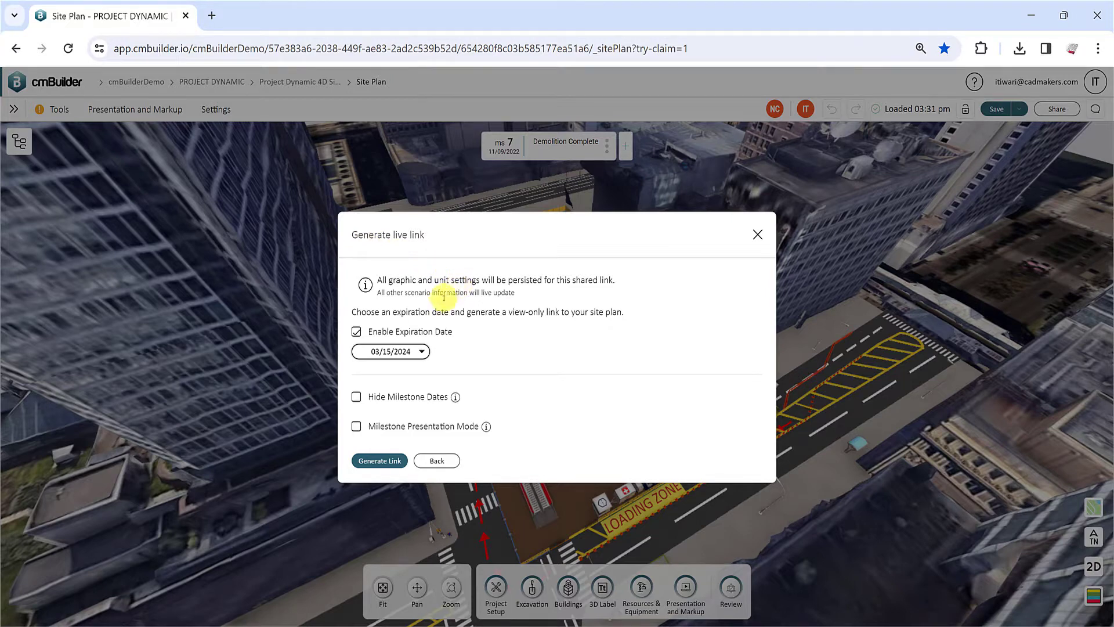
{"action": "left_click", "coordinate": [356, 332]}
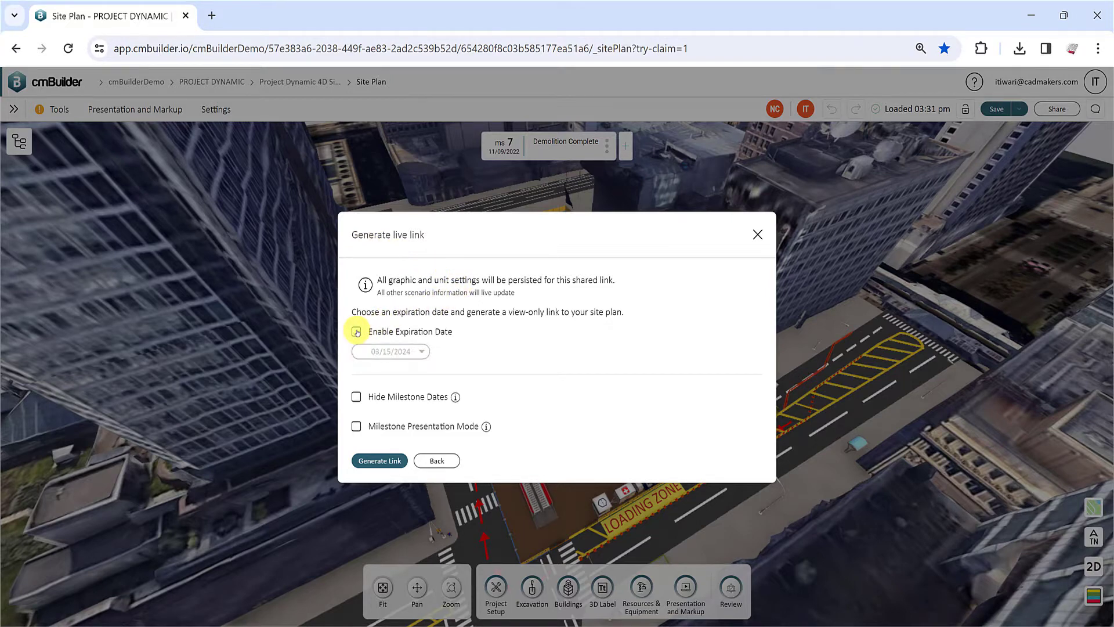
{"action": "left_click", "coordinate": [357, 331]}
{"action": "left_click", "coordinate": [422, 351]}
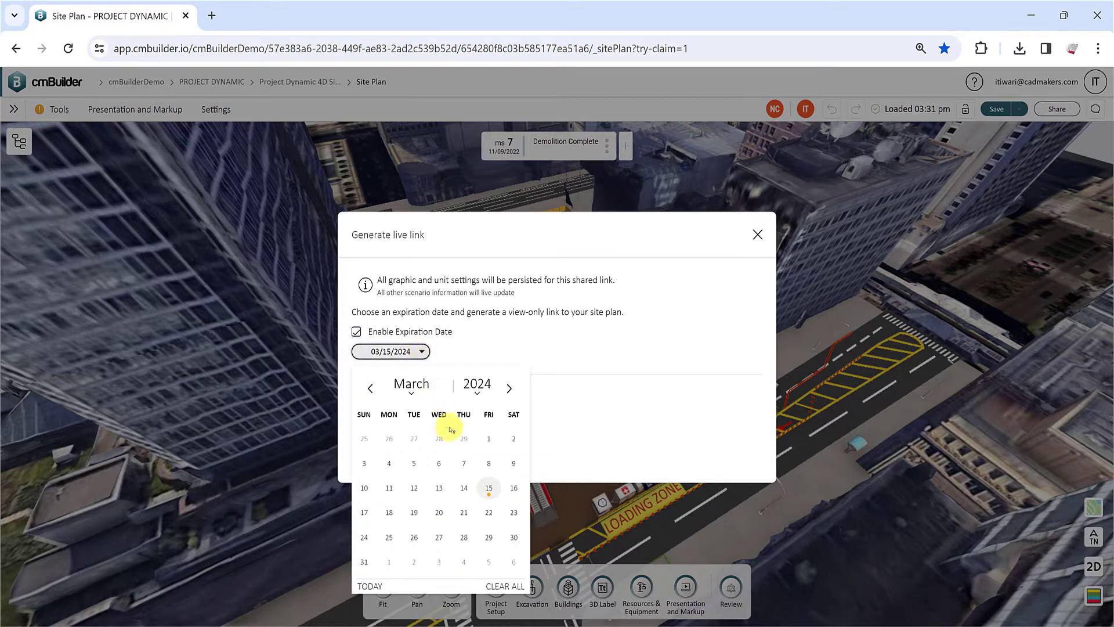
{"action": "left_click", "coordinate": [464, 538]}
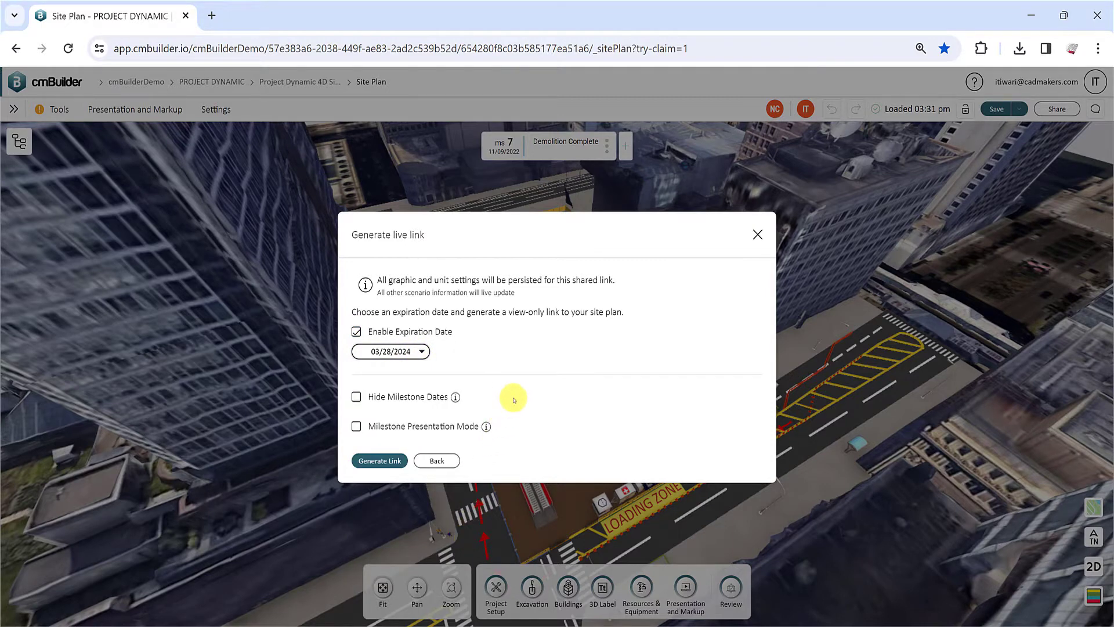
Step: Hide milestone dates and turn on Milestone Presentation Mode for the link
{"action": "left_click", "coordinate": [356, 398]}
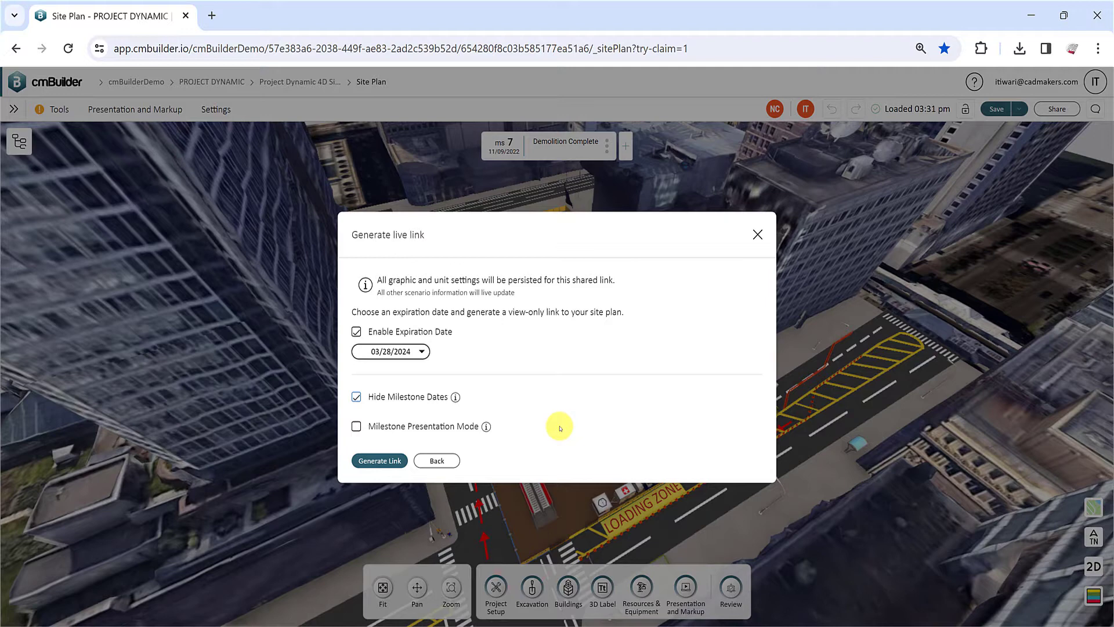
{"action": "left_click", "coordinate": [357, 426]}
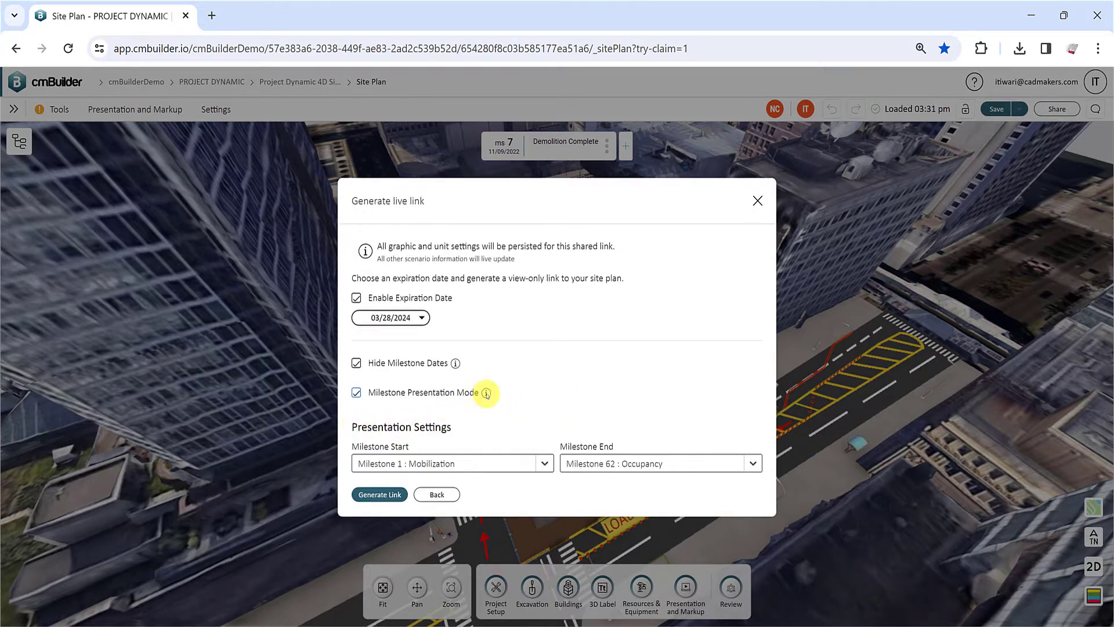
{"action": "mouse_move", "coordinate": [486, 394]}
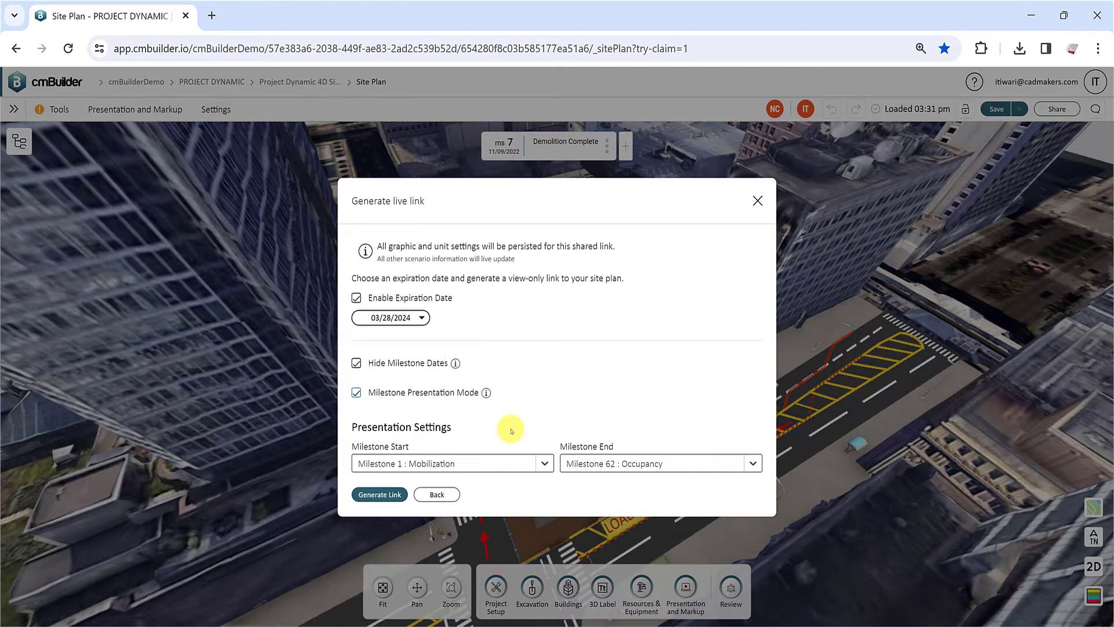
Step: Generate the view-only link, save its QR code as public-siteplan-qr-code (3).png, and select the link
{"action": "left_click", "coordinate": [390, 496]}
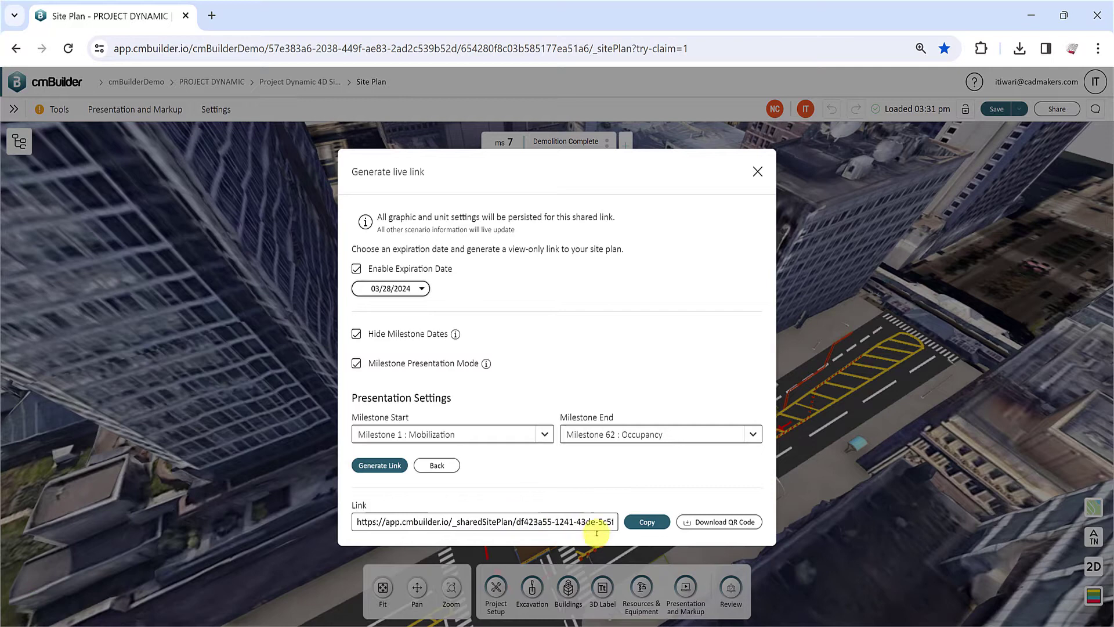
{"action": "left_click", "coordinate": [758, 523]}
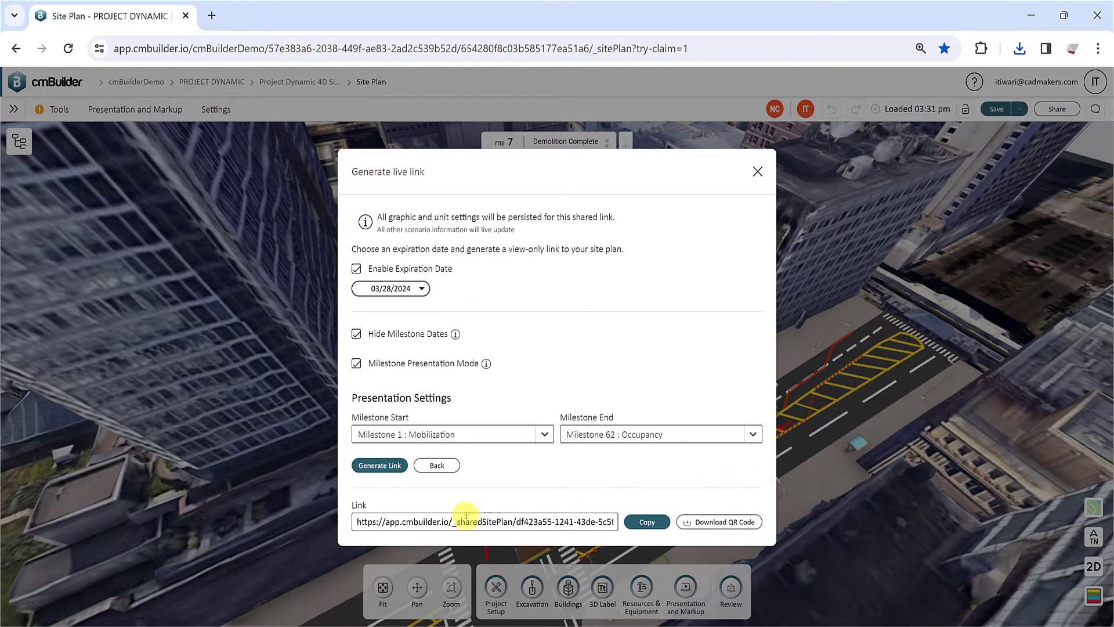
{"action": "triple_click", "coordinate": [452, 521]}
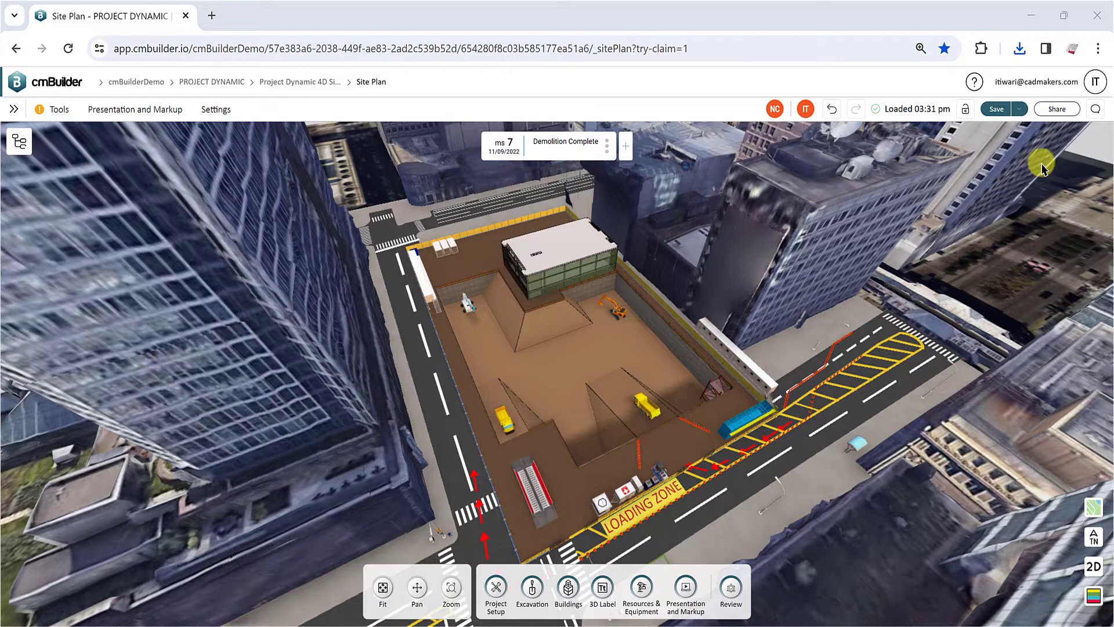
Step: Export the current view as a Med (4k) PNG, Project Dynamic 4D Simulation_Site_Plan (1).png
{"action": "left_click", "coordinate": [1075, 109]}
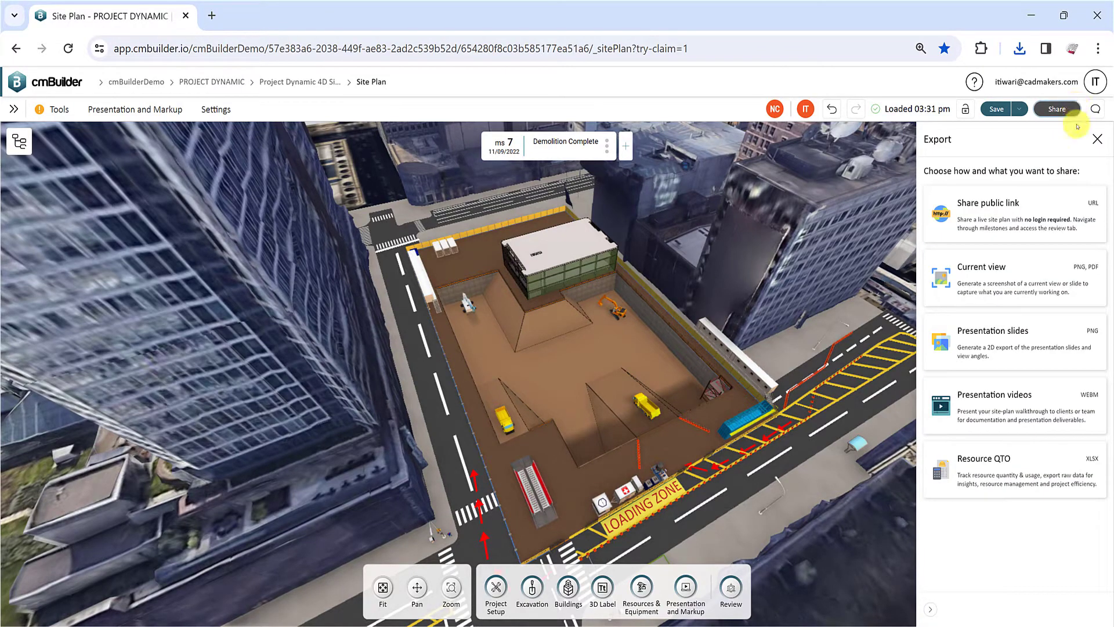
{"action": "left_click", "coordinate": [1096, 292]}
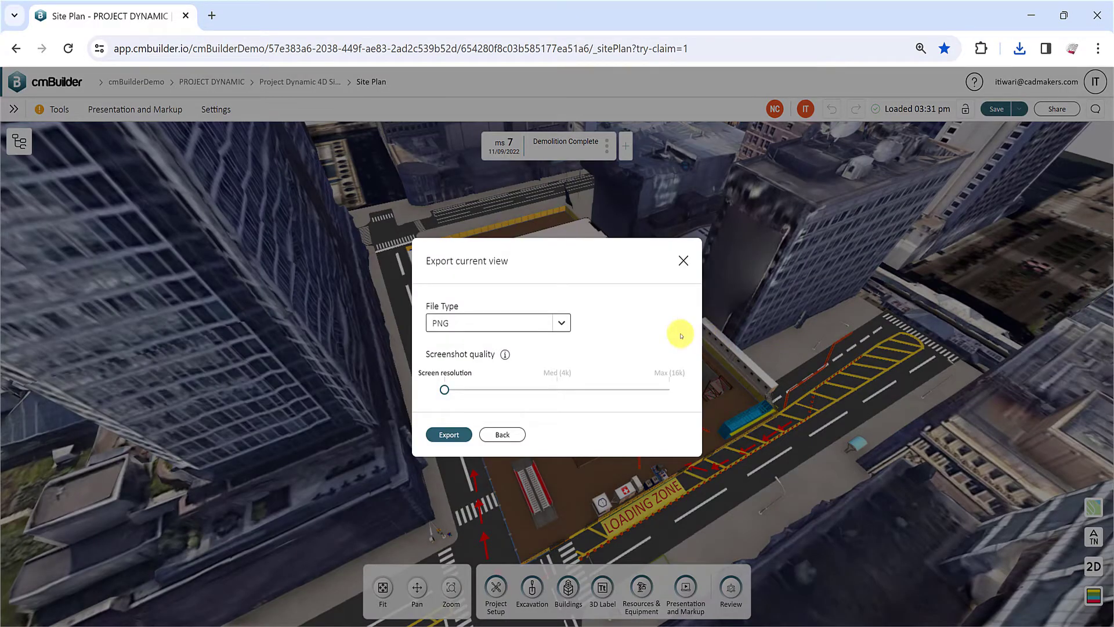
{"action": "left_click", "coordinate": [561, 322]}
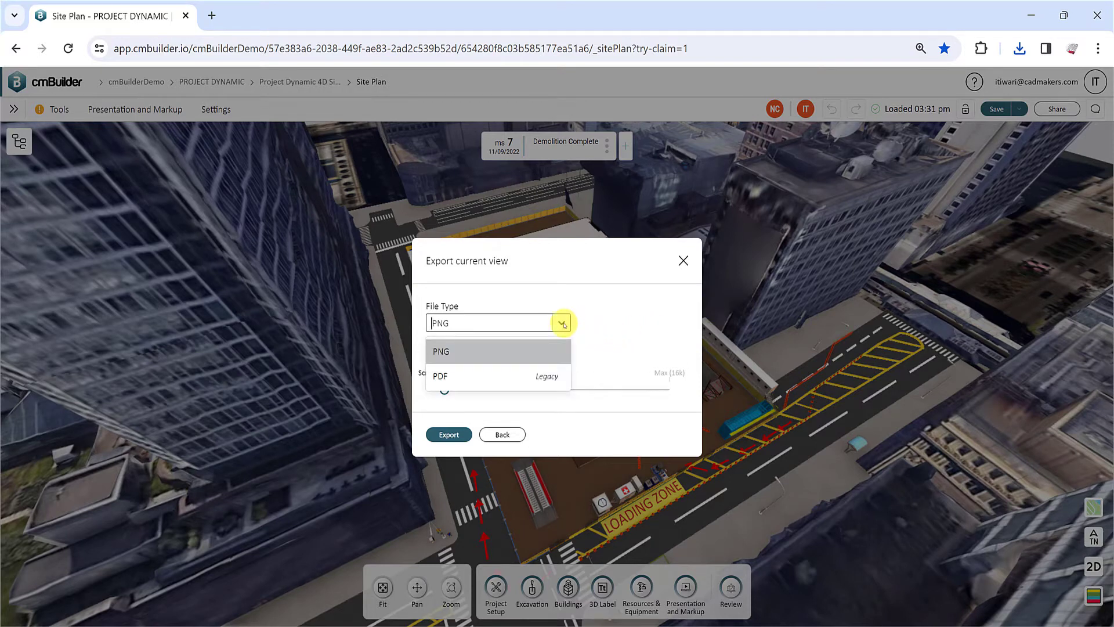
{"action": "left_click", "coordinate": [551, 381]}
{"action": "left_click", "coordinate": [561, 356]}
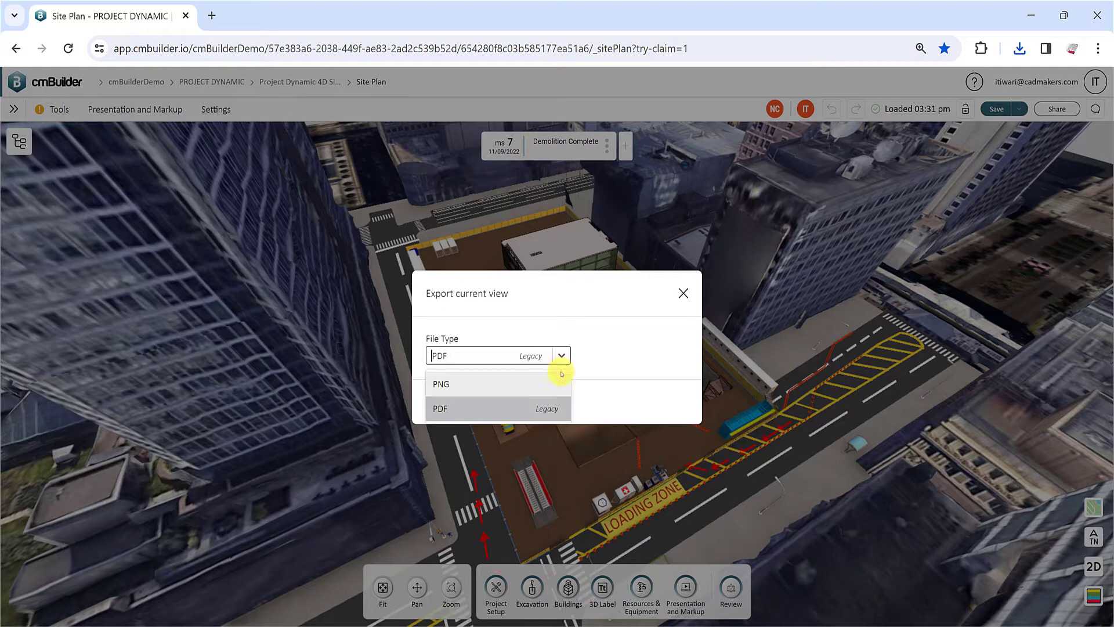
{"action": "left_click", "coordinate": [559, 380]}
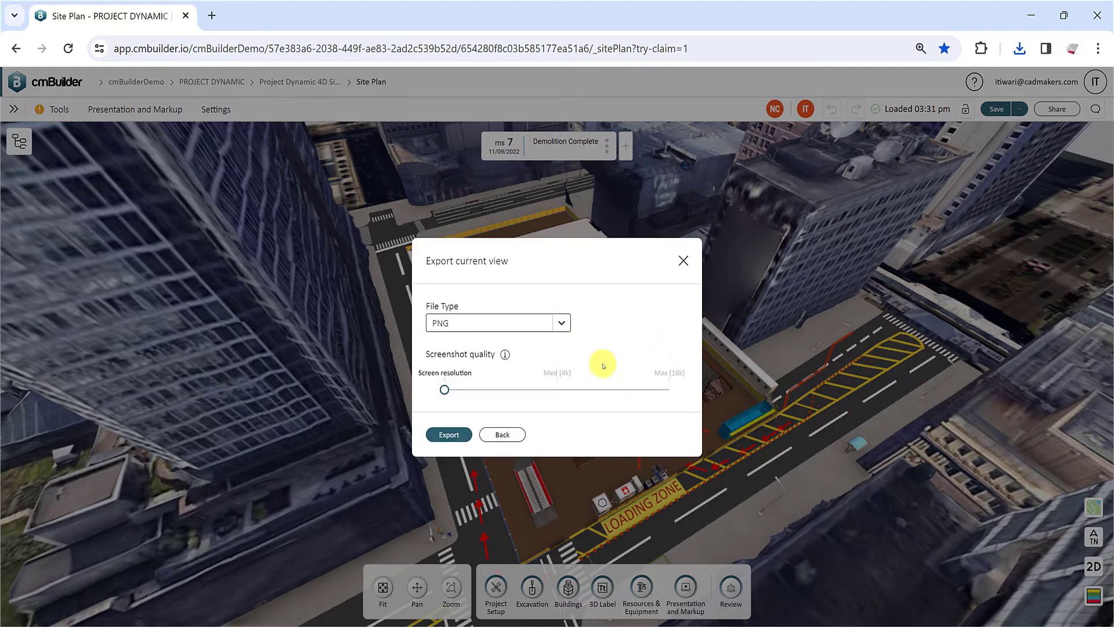
{"action": "left_click", "coordinate": [556, 390]}
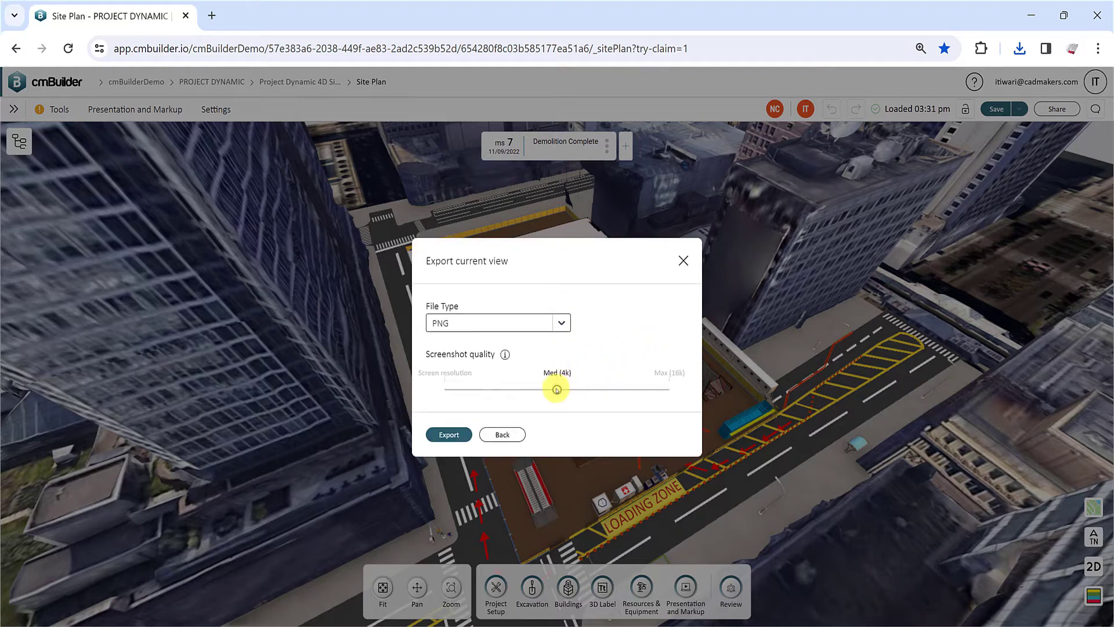
{"action": "left_click", "coordinate": [668, 389]}
{"action": "left_click", "coordinate": [557, 370]}
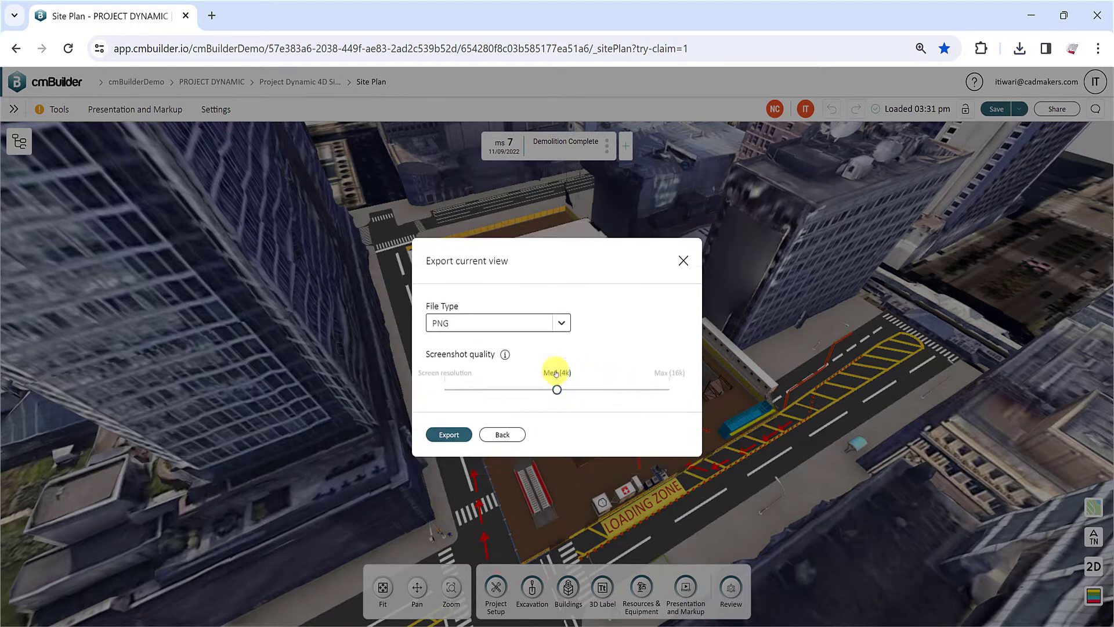
{"action": "left_click", "coordinate": [464, 436]}
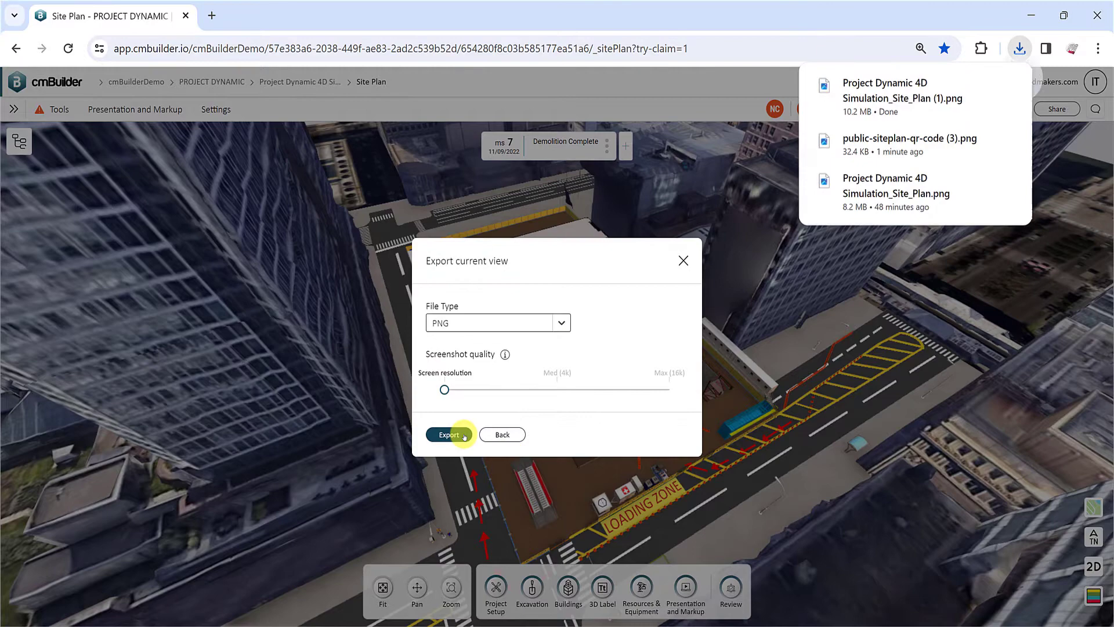
Step: Dismiss the previous export and bring up the Presentation slides export list
{"action": "left_click", "coordinate": [464, 435]}
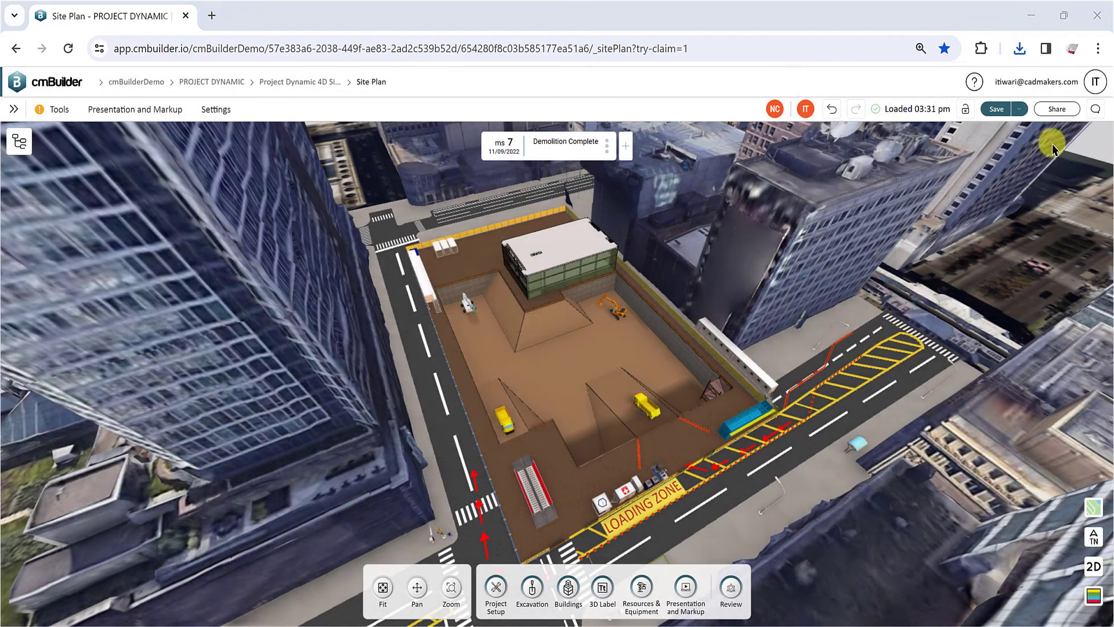
{"action": "left_click", "coordinate": [1056, 108]}
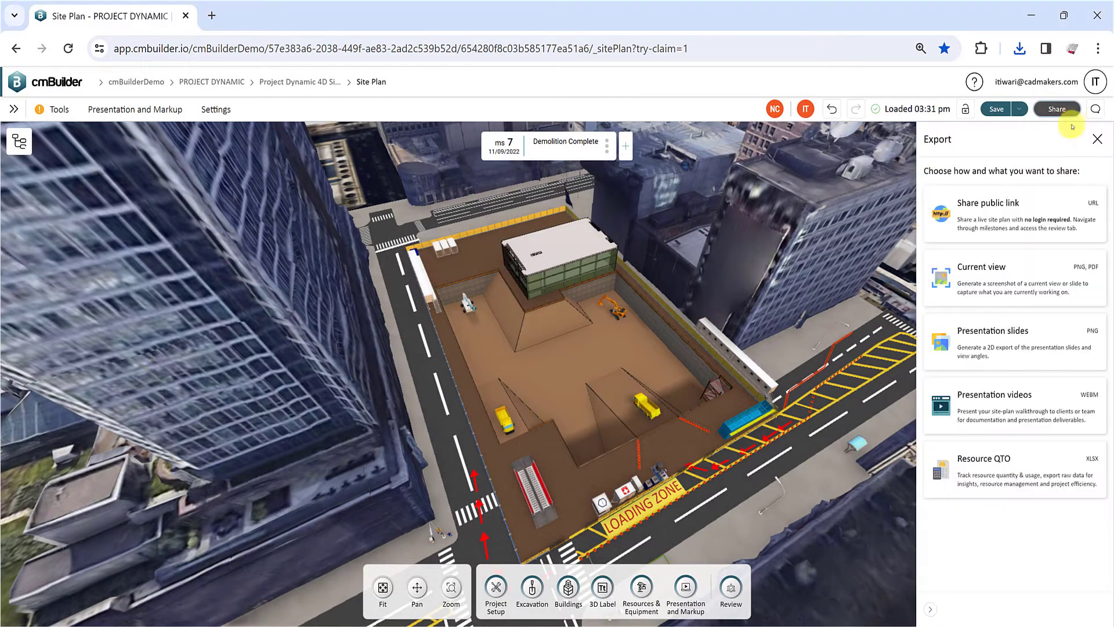
{"action": "left_click", "coordinate": [1089, 357]}
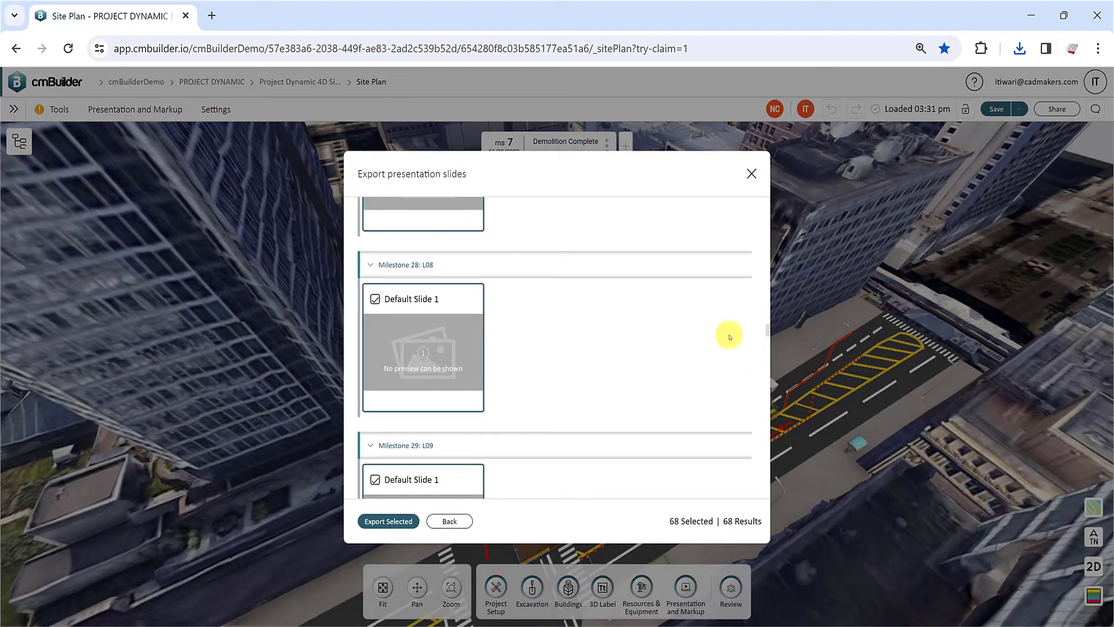
{"action": "left_click_drag", "start_coordinate": [769, 329], "coordinate": [768, 174]}
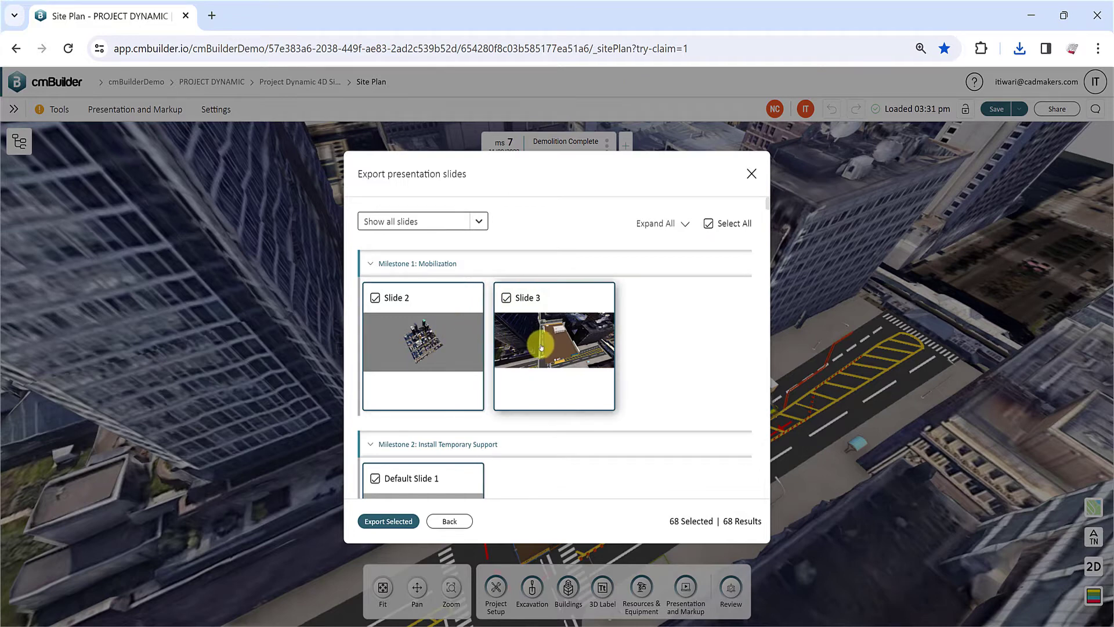
{"action": "scroll", "coordinate": [594, 368], "scroll_direction": "down", "scroll_amount": 2}
{"action": "scroll", "coordinate": [597, 374], "scroll_direction": "up", "scroll_amount": 2}
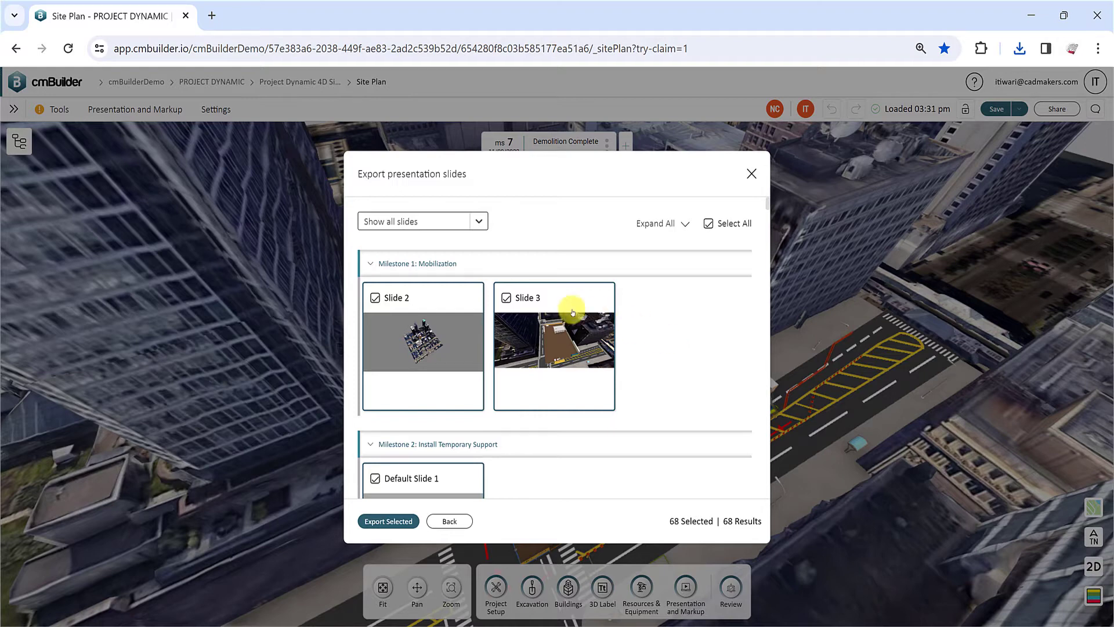
Step: Clear all slides, then select only Slide 2 and Slide 3 (2 of 68)
{"action": "left_click", "coordinate": [506, 297]}
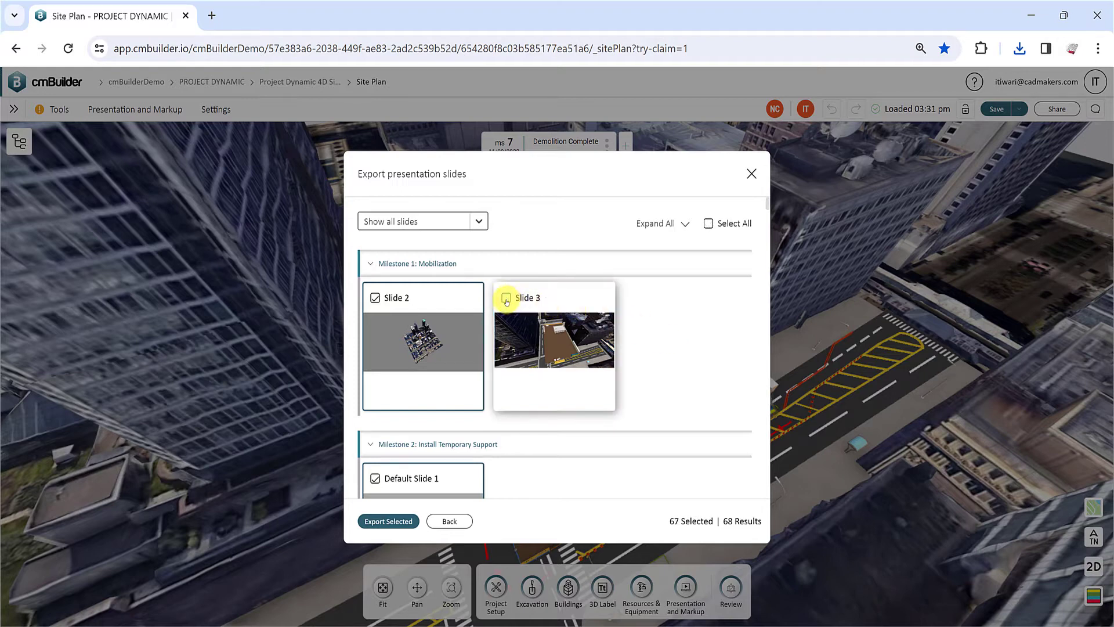
{"action": "left_click", "coordinate": [375, 299]}
{"action": "left_click", "coordinate": [410, 298]}
{"action": "left_click", "coordinate": [506, 298]}
{"action": "left_click", "coordinate": [477, 226]}
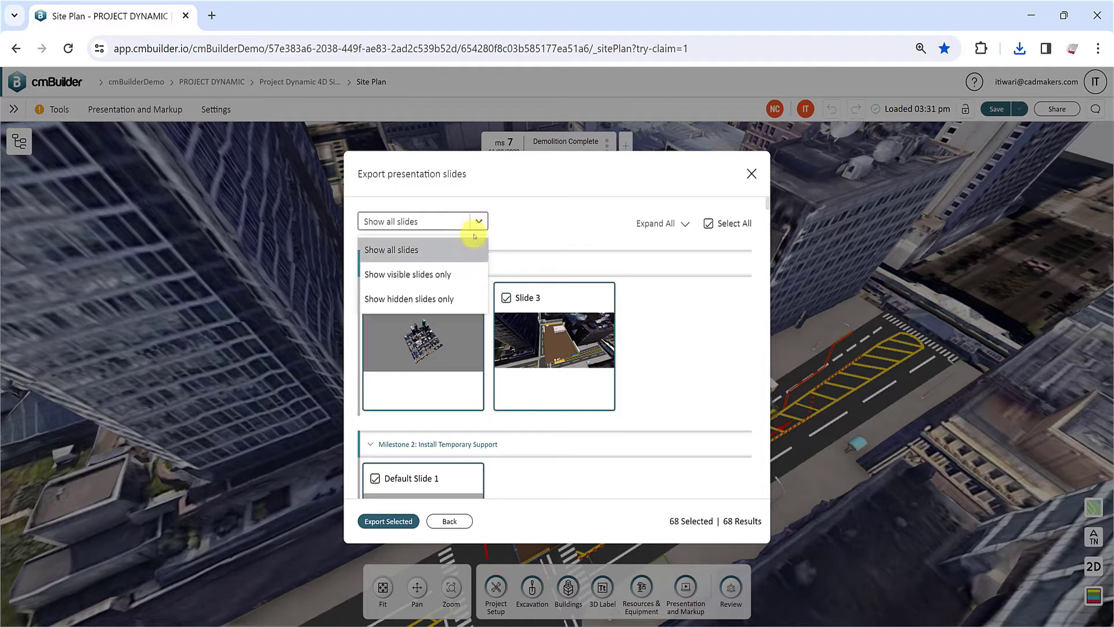
{"action": "left_click", "coordinate": [537, 228]}
{"action": "left_click", "coordinate": [707, 223]}
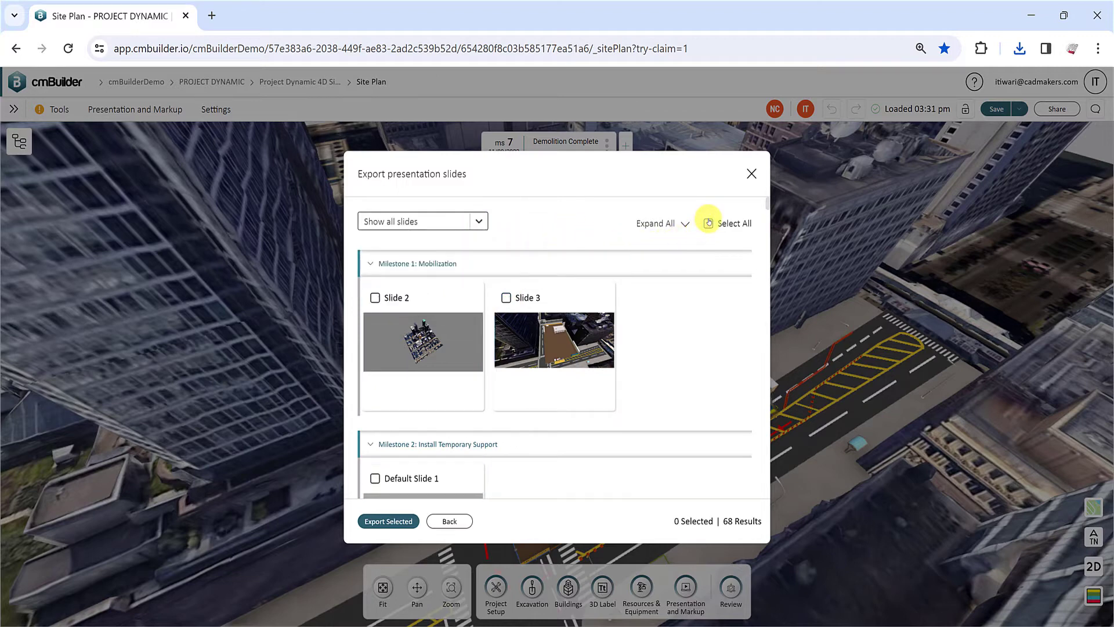
{"action": "left_click", "coordinate": [505, 298]}
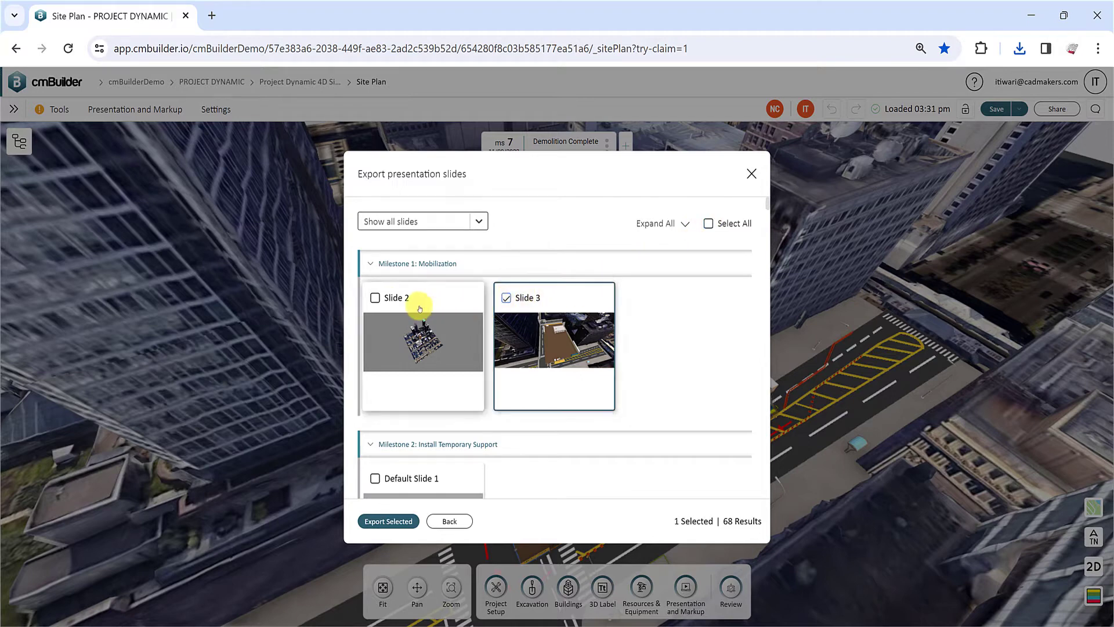
{"action": "left_click", "coordinate": [375, 298]}
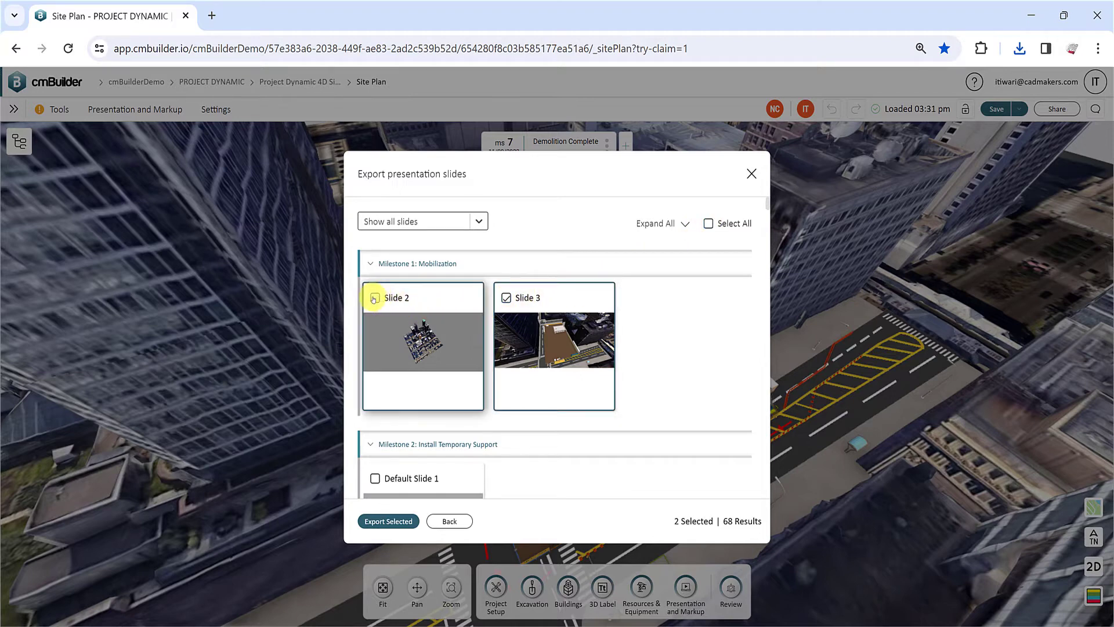
Step: Export Slides 2 and 3 as PNG files at Med (4k) screenshot quality
{"action": "left_click", "coordinate": [409, 520]}
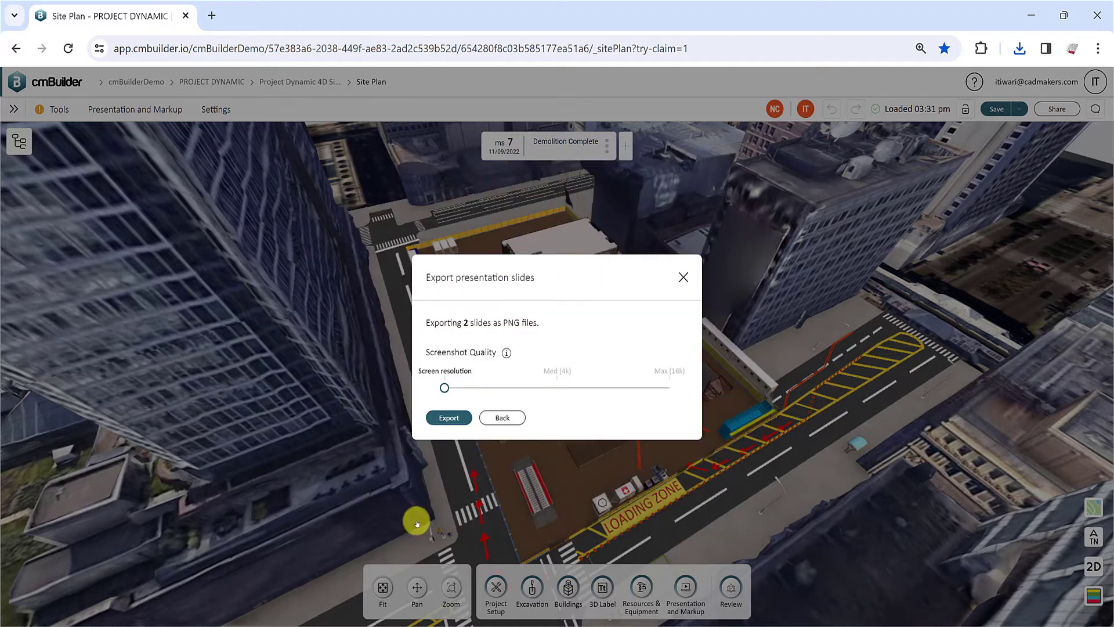
{"action": "left_click", "coordinate": [557, 386]}
{"action": "left_click", "coordinate": [659, 386]}
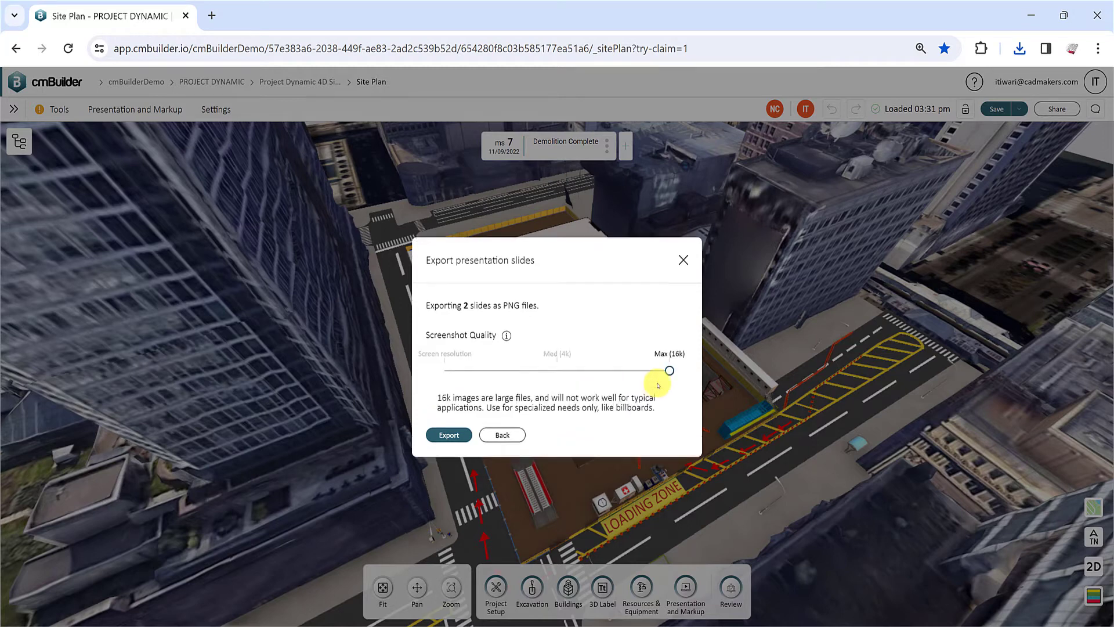
{"action": "left_click", "coordinate": [557, 370]}
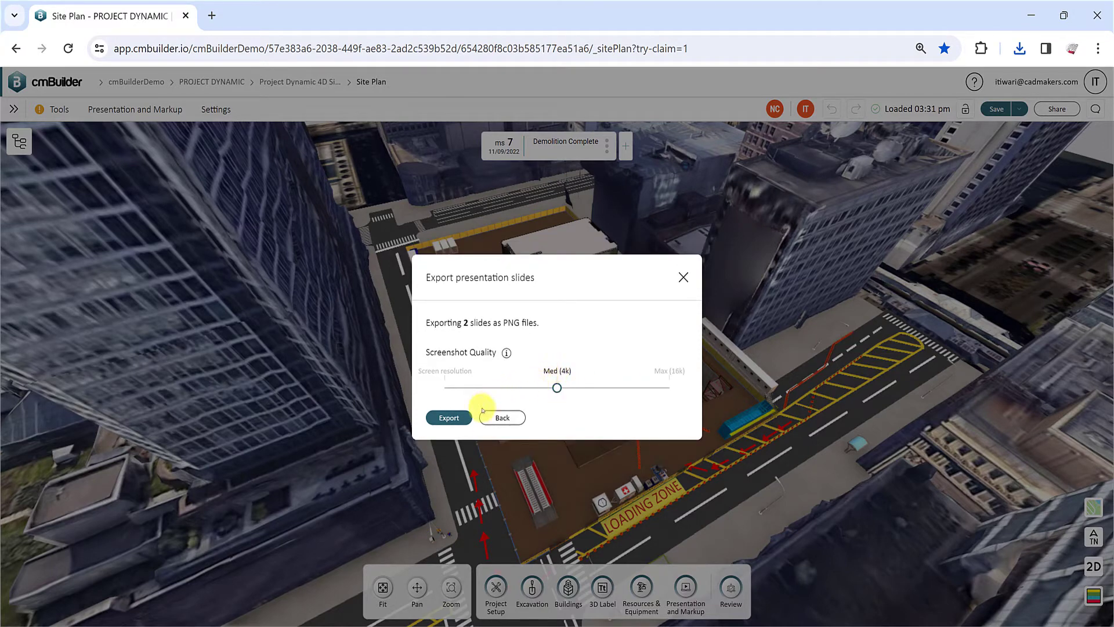
{"action": "left_click", "coordinate": [464, 417]}
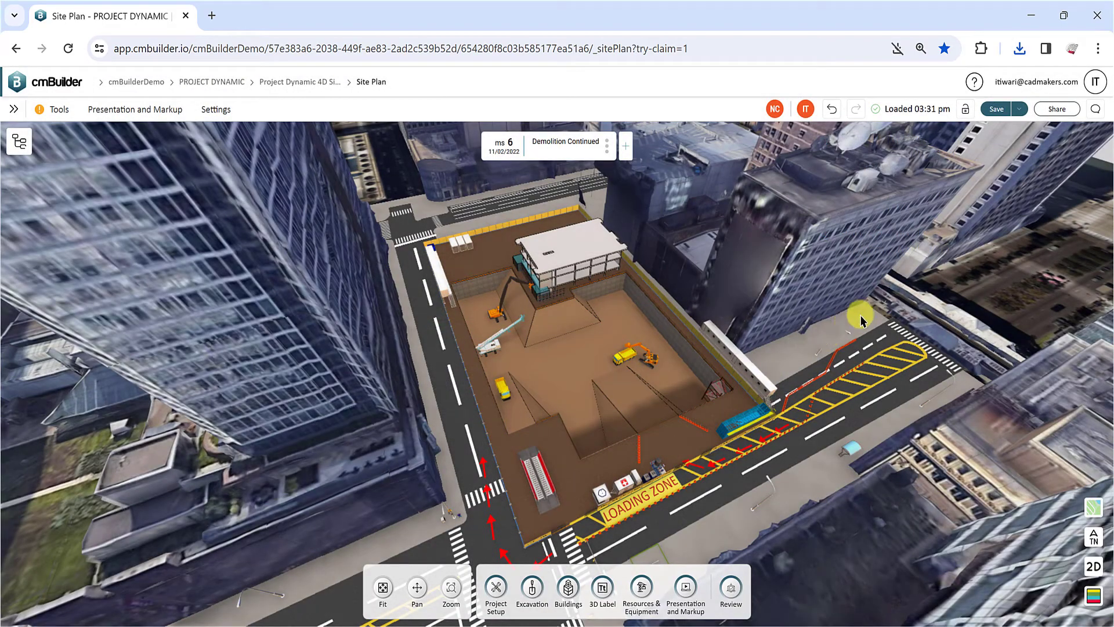
Step: Choose Presentation videos and set Video Quality to Medium
{"action": "left_click", "coordinate": [1075, 111]}
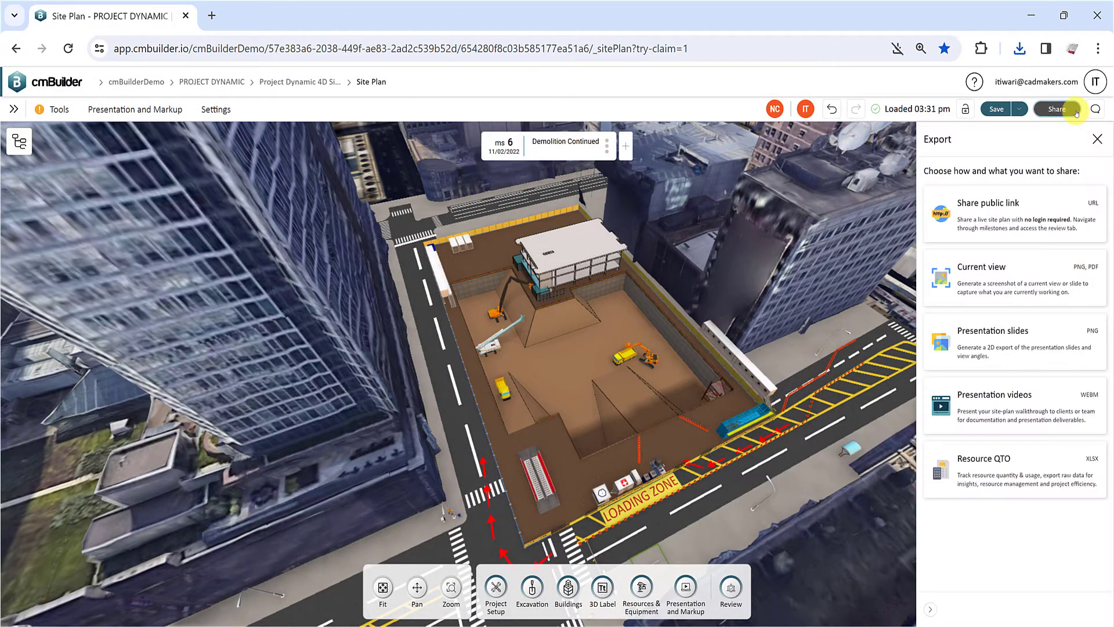
{"action": "left_click", "coordinate": [1063, 392]}
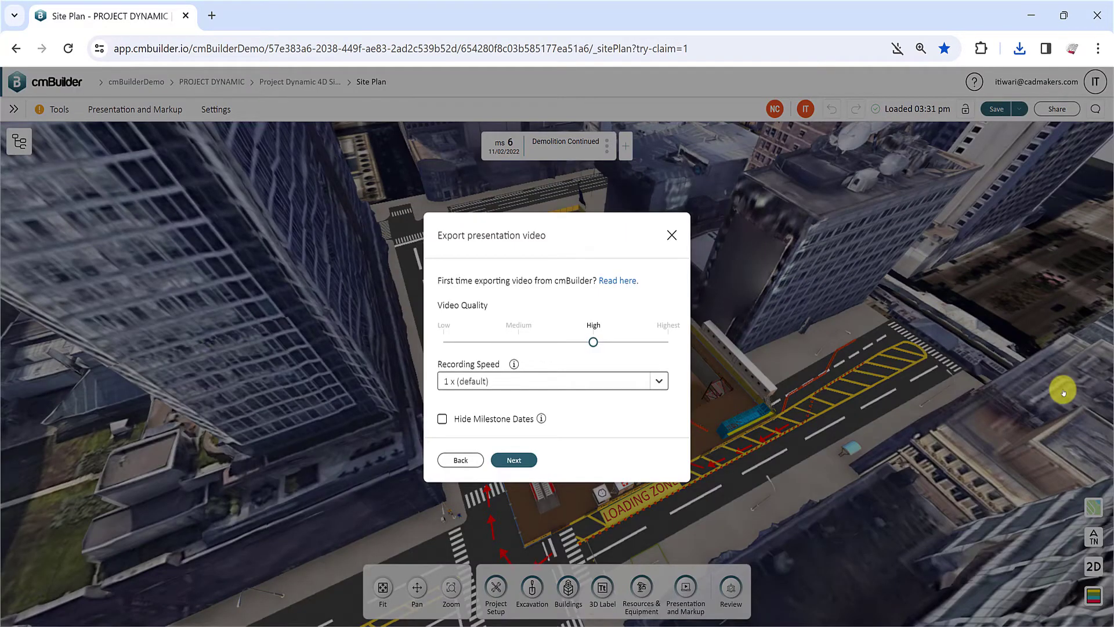
{"action": "left_click", "coordinate": [517, 343]}
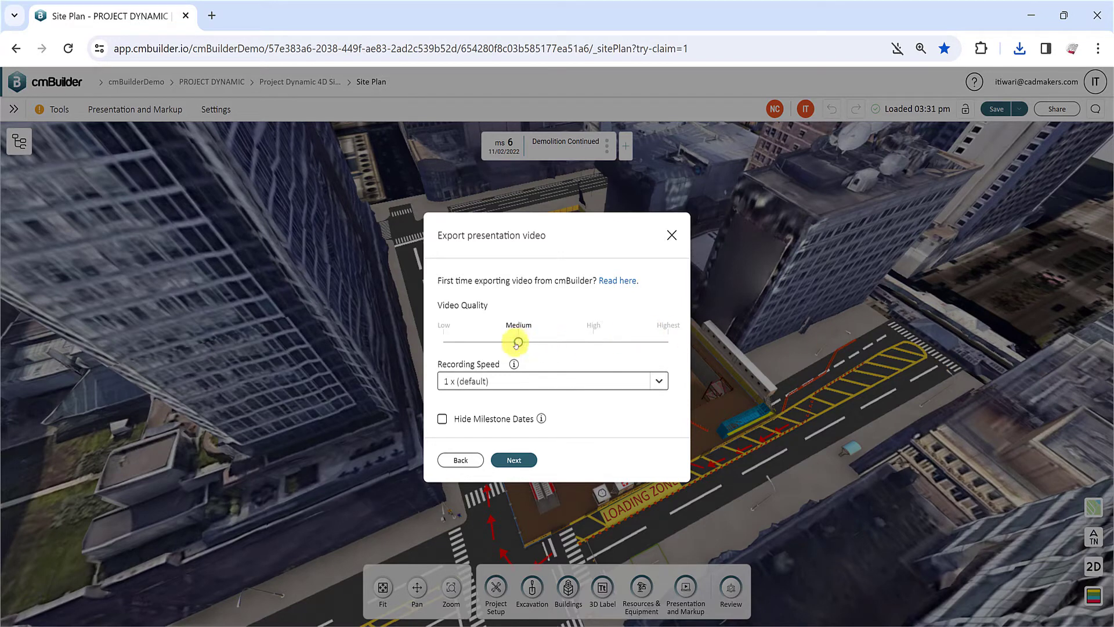
{"action": "left_click", "coordinate": [443, 342]}
{"action": "left_click", "coordinate": [520, 342]}
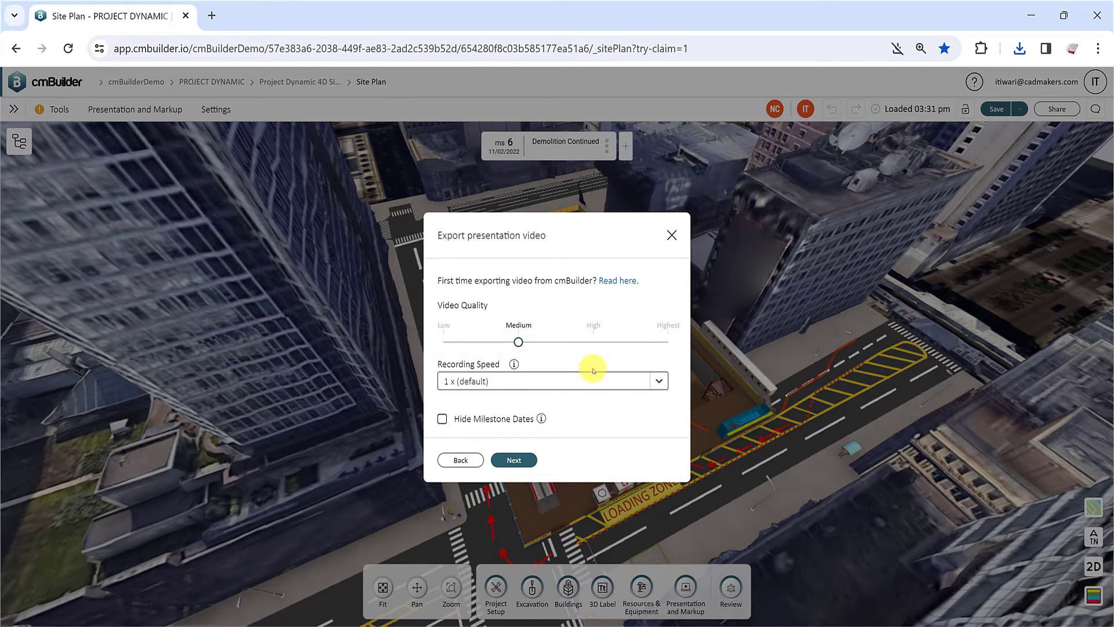
Step: Set Recording Speed to 1 x (default) and continue to the recording view
{"action": "left_click", "coordinate": [660, 382]}
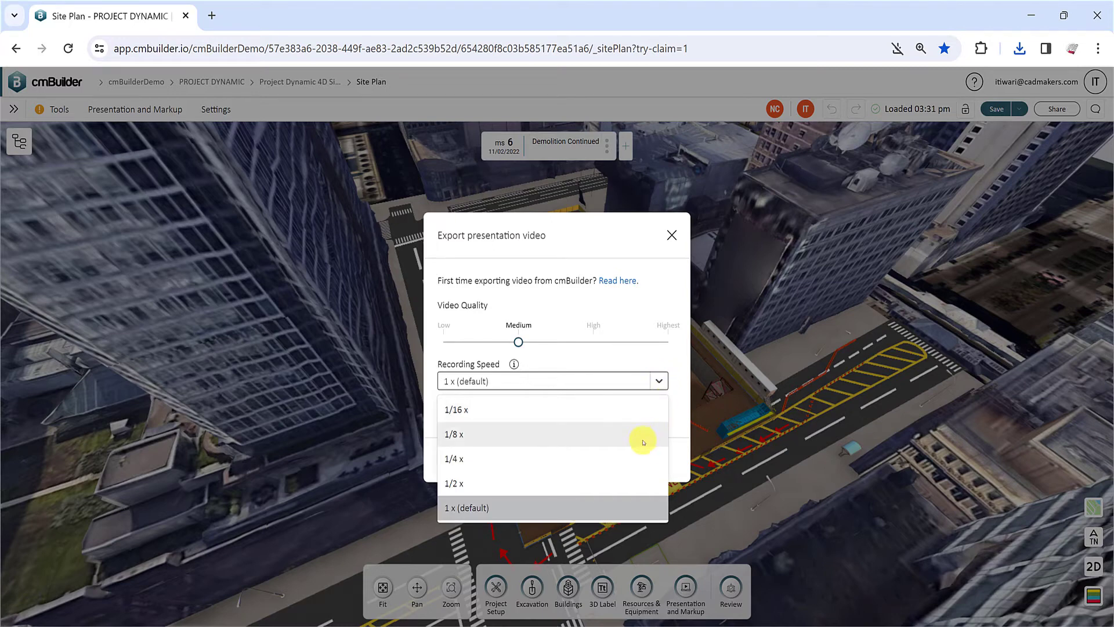
{"action": "left_click", "coordinate": [637, 483]}
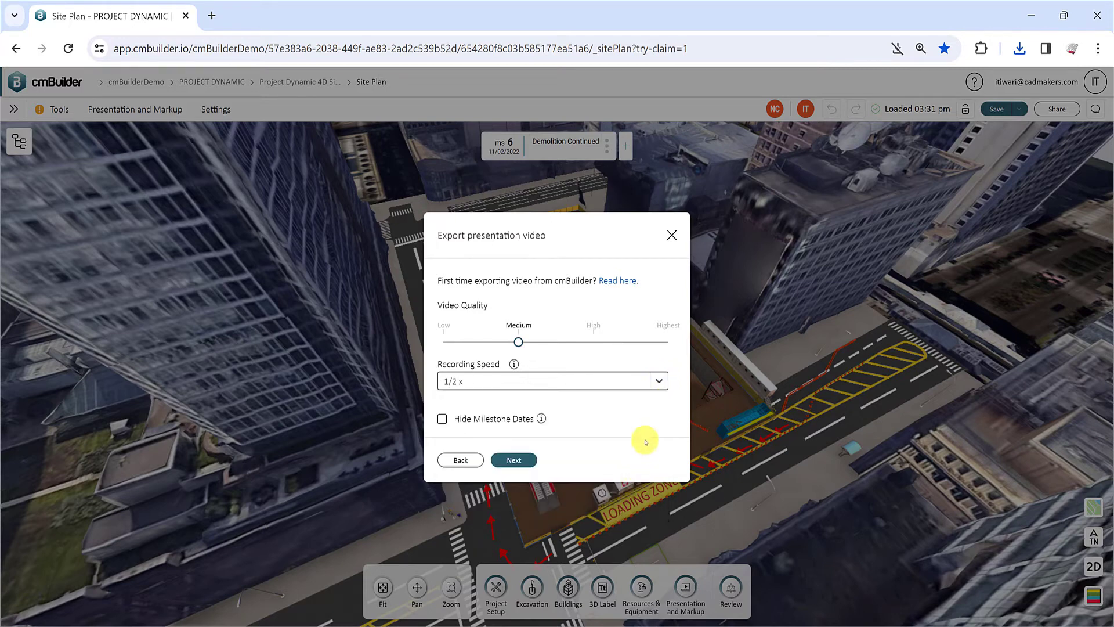
{"action": "left_click", "coordinate": [659, 380]}
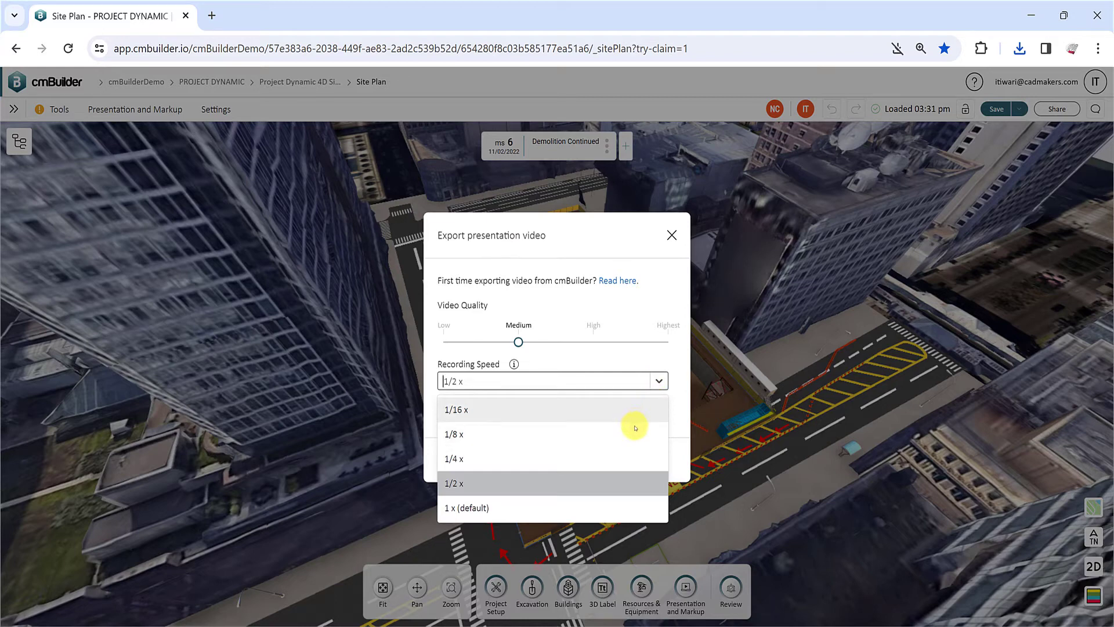
{"action": "left_click", "coordinate": [676, 357]}
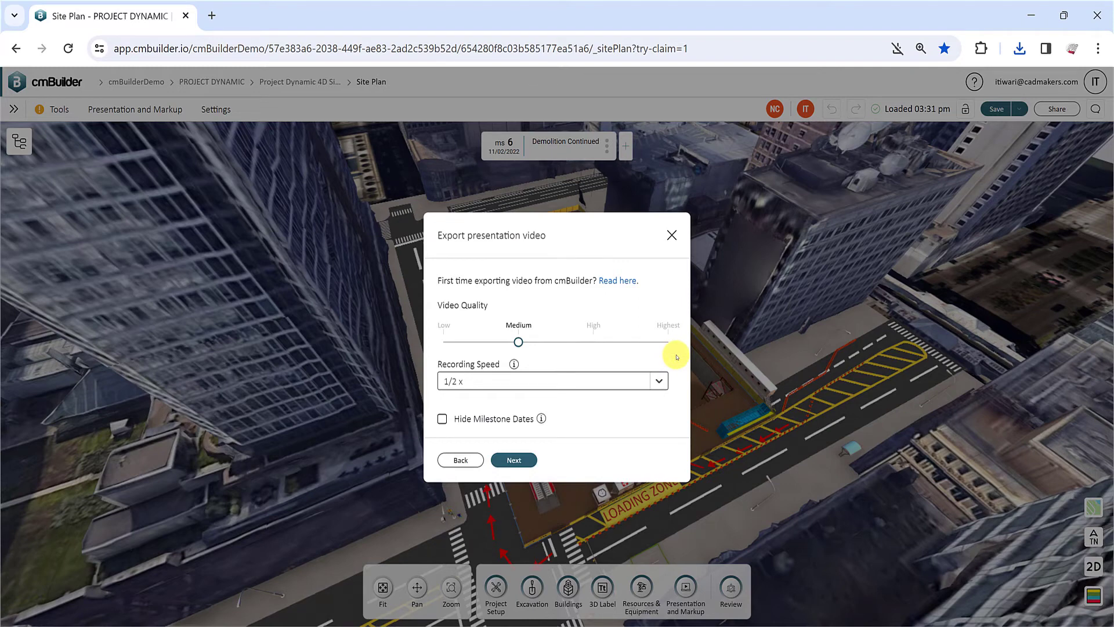
{"action": "left_click", "coordinate": [657, 381]}
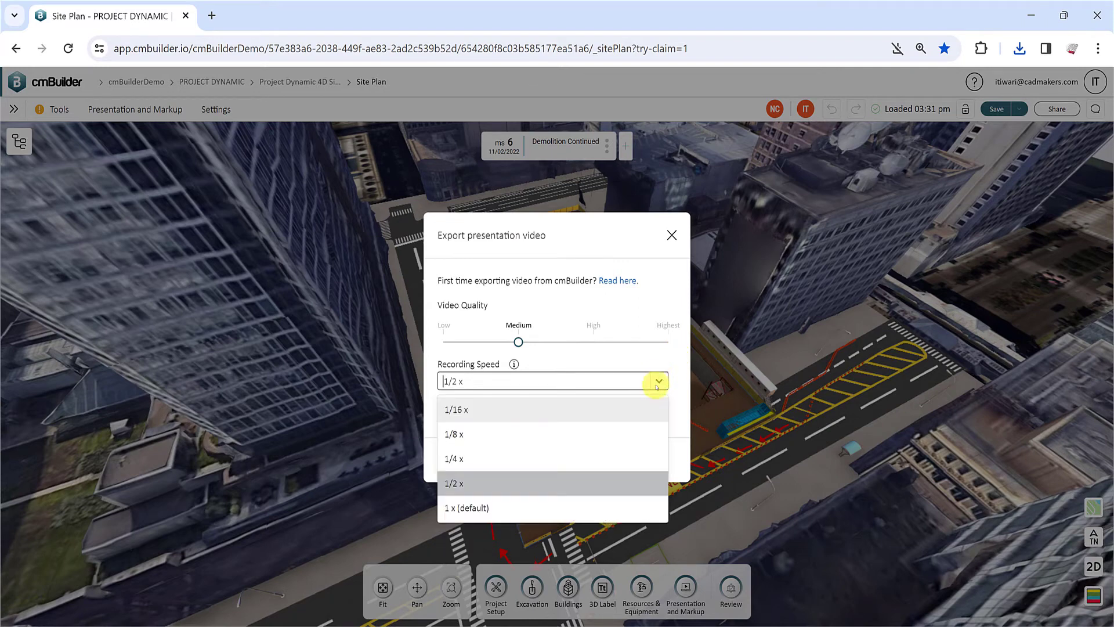
{"action": "left_click", "coordinate": [633, 434]}
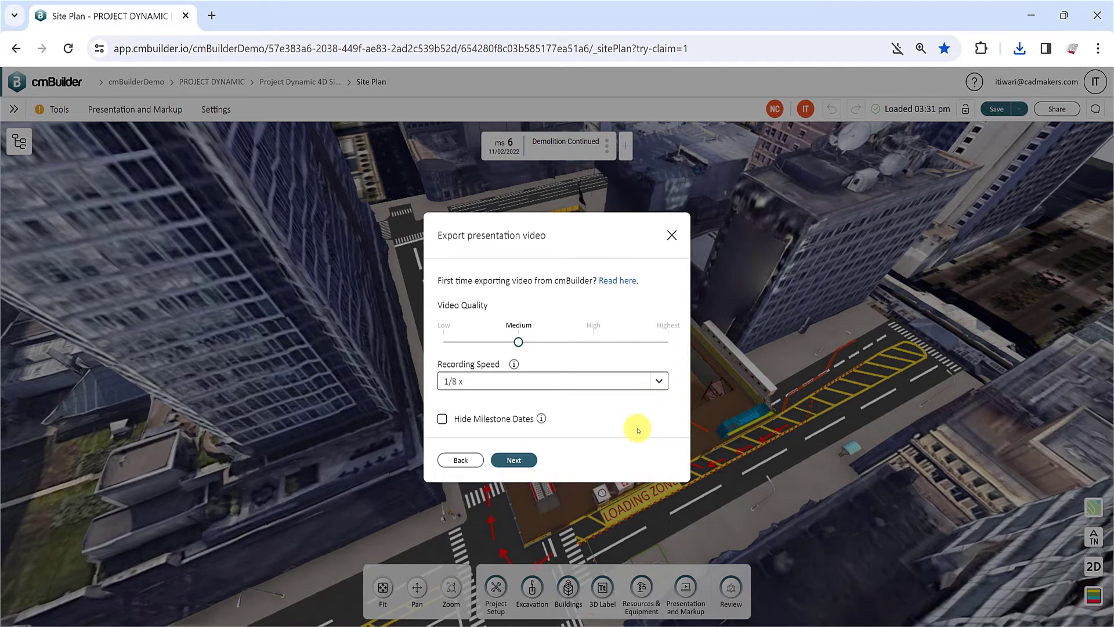
{"action": "left_click", "coordinate": [659, 381]}
{"action": "left_click", "coordinate": [663, 508]}
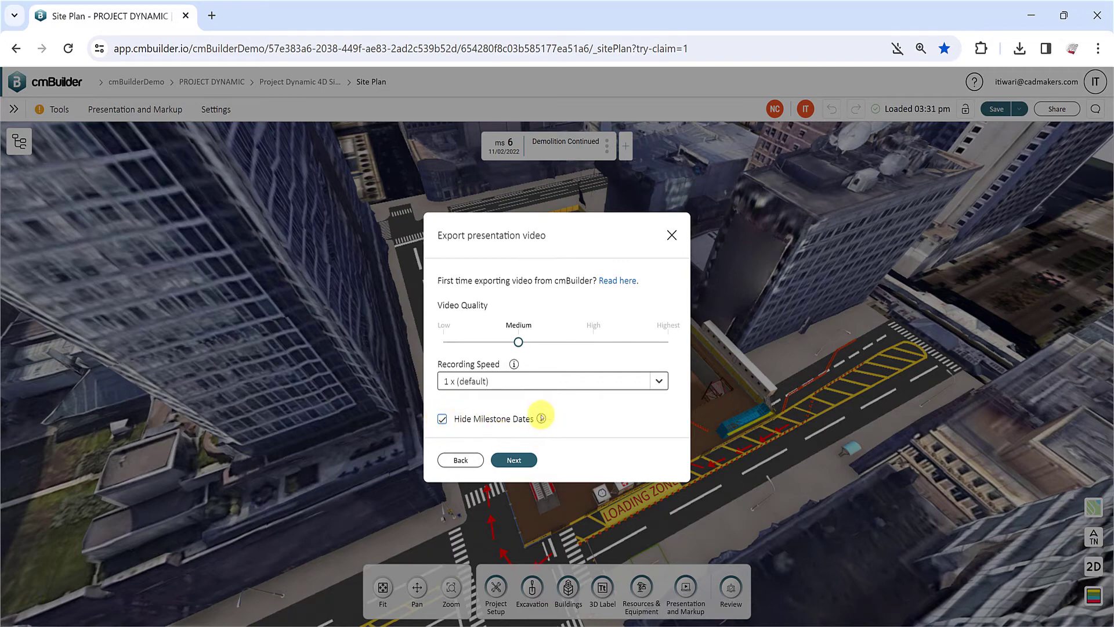
{"action": "mouse_move", "coordinate": [541, 417]}
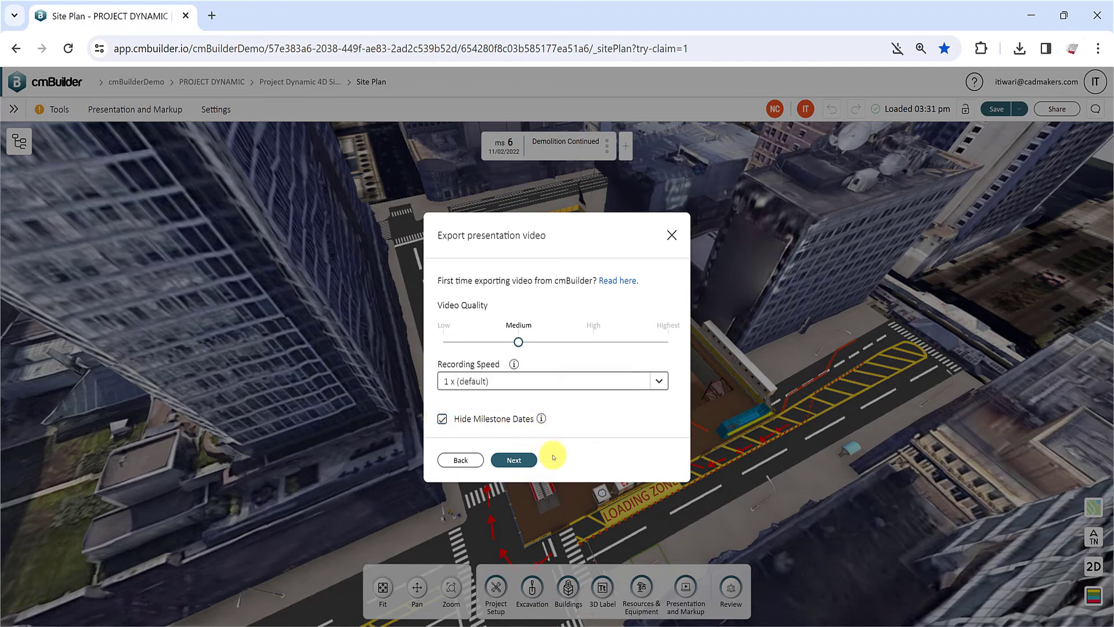
{"action": "left_click", "coordinate": [526, 460]}
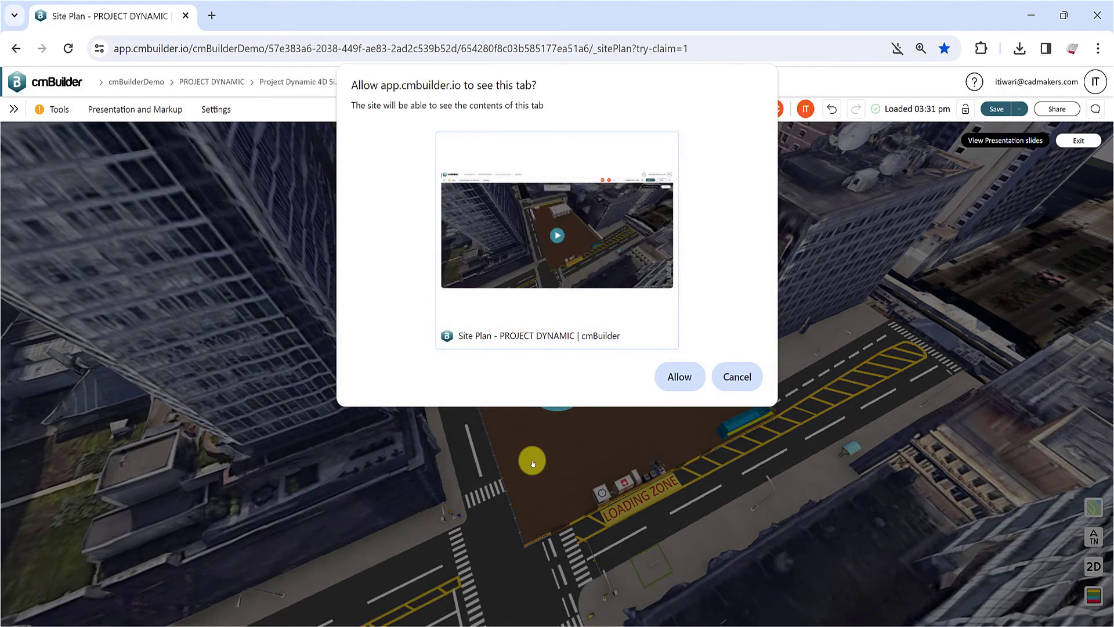
Step: Allow tab capture and play the presentation to record PROJECT DYNAMIC-Project Dynamic 4D Simulation.webm
{"action": "left_click", "coordinate": [680, 376]}
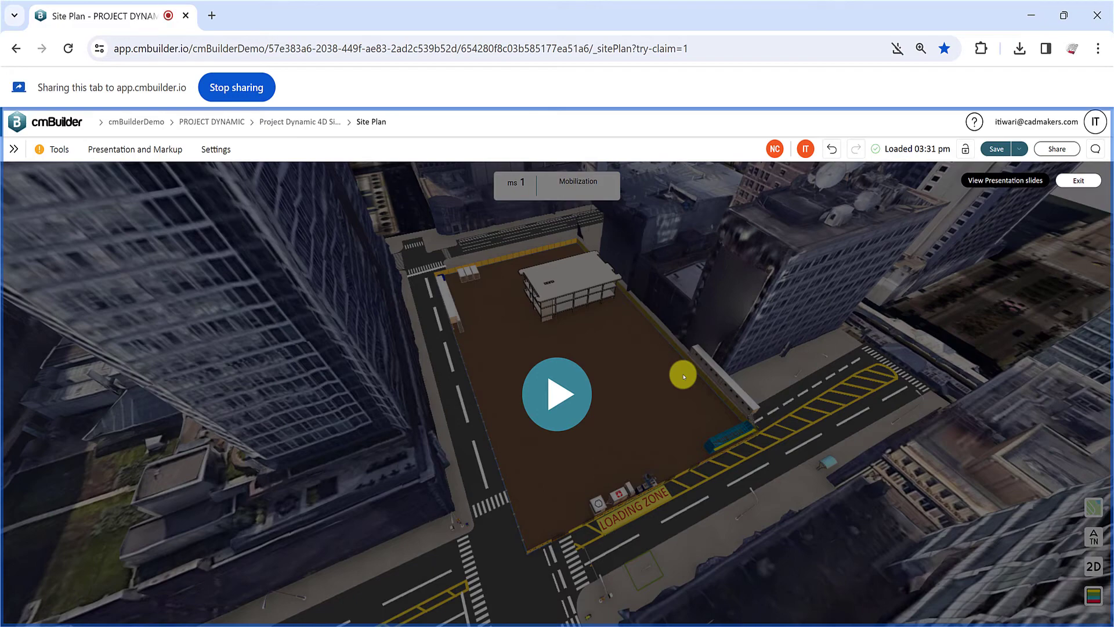
{"action": "left_click", "coordinate": [560, 393]}
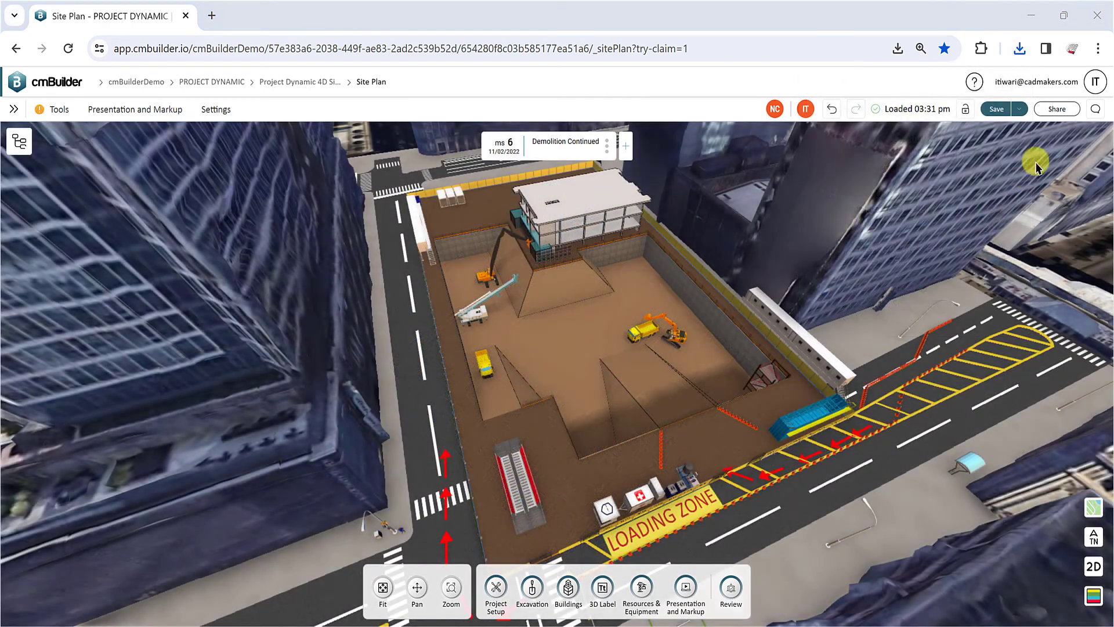
Step: Download the Resource QTO workbook and open Resource QTO (16).xlsx from the downloads bubble
{"action": "left_click", "coordinate": [1056, 109]}
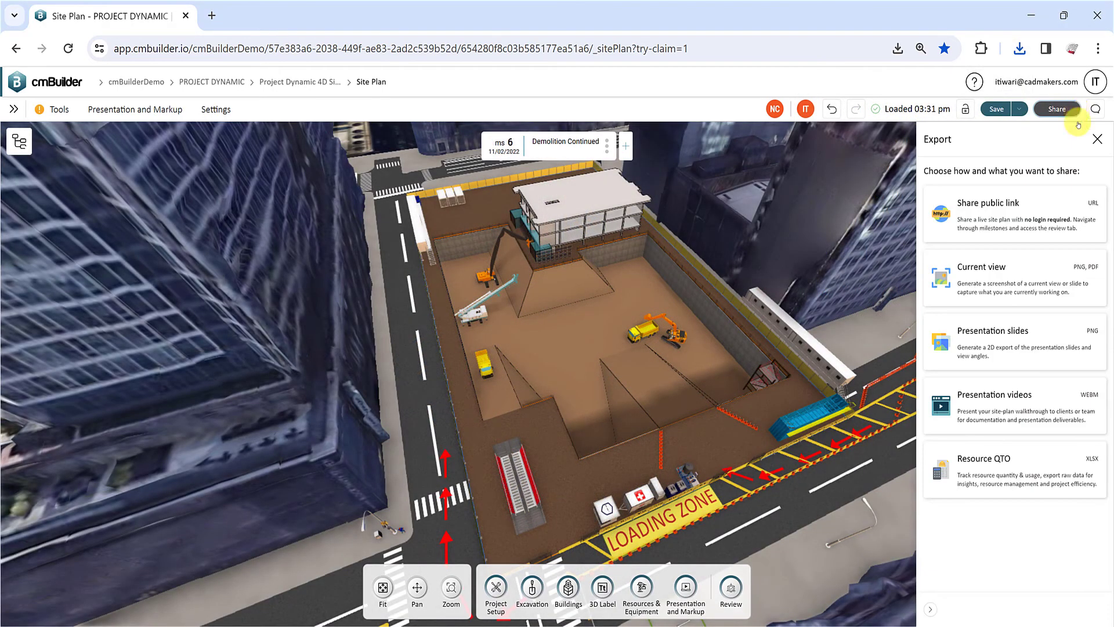
{"action": "left_click", "coordinate": [1071, 458]}
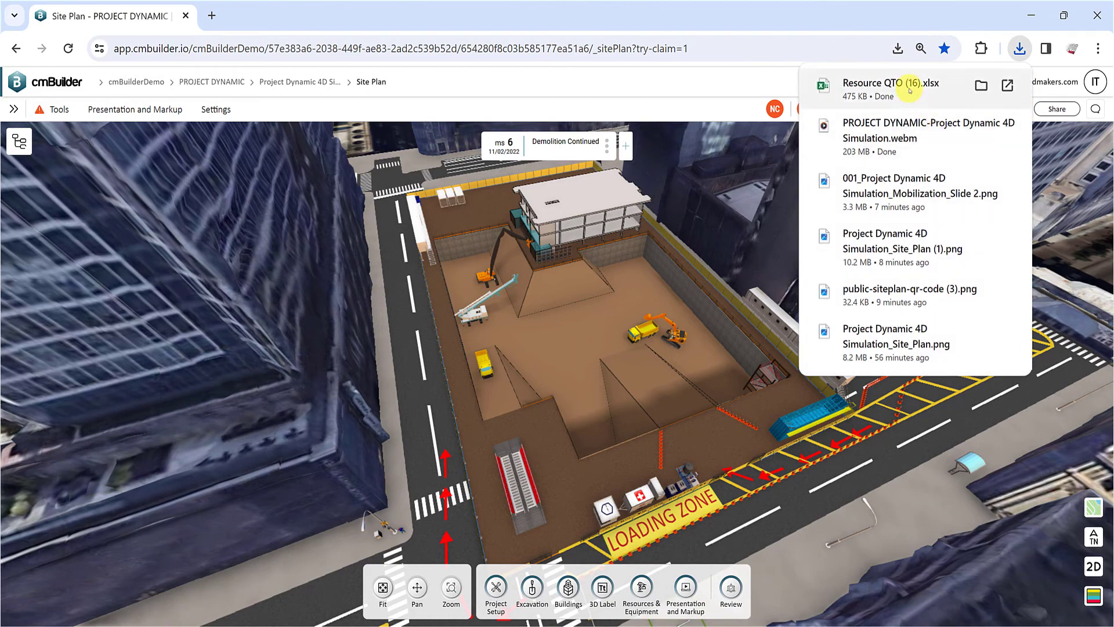
{"action": "left_click", "coordinate": [909, 91]}
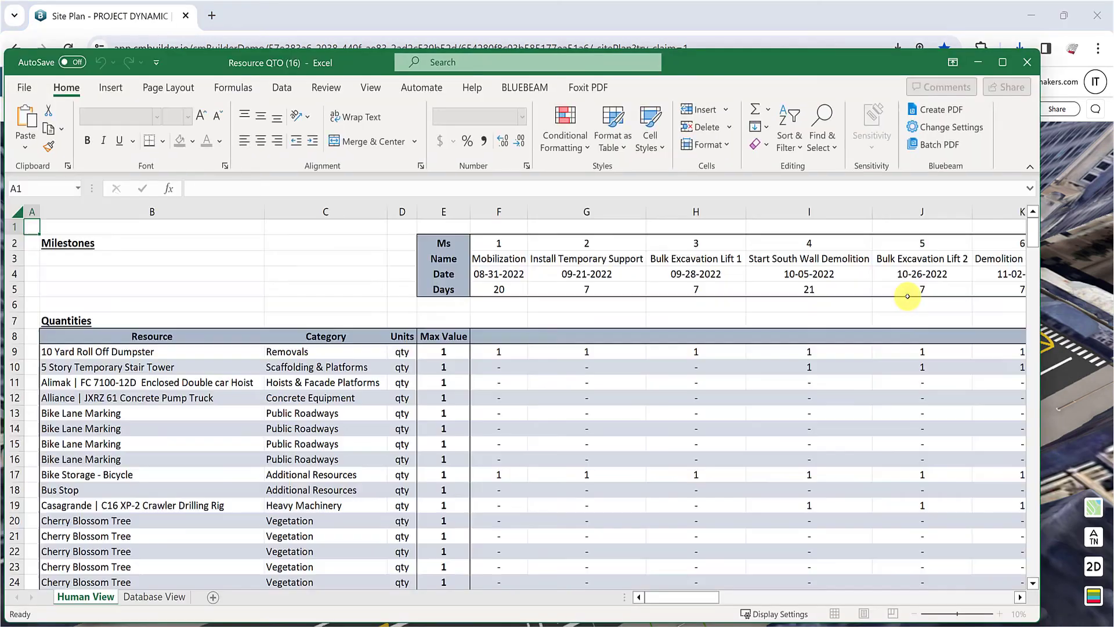
Step: Maximize Excel, scroll through the Human View sheet's quantities, then close Excel
{"action": "double_click", "coordinate": [812, 63]}
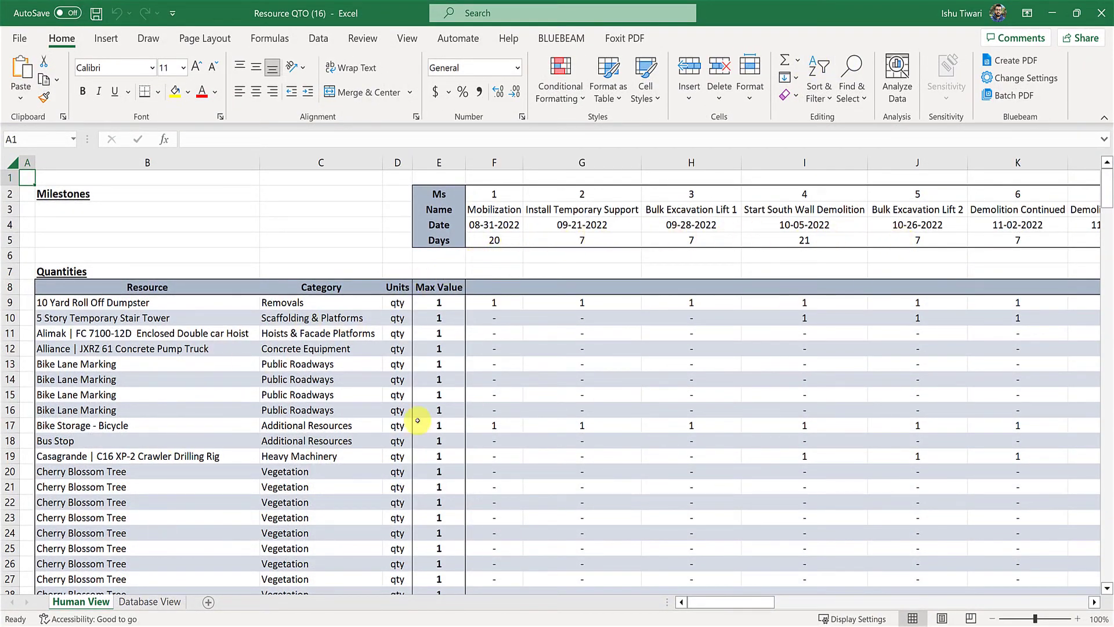
{"action": "scroll", "coordinate": [355, 447], "scroll_direction": "down", "scroll_amount": 4}
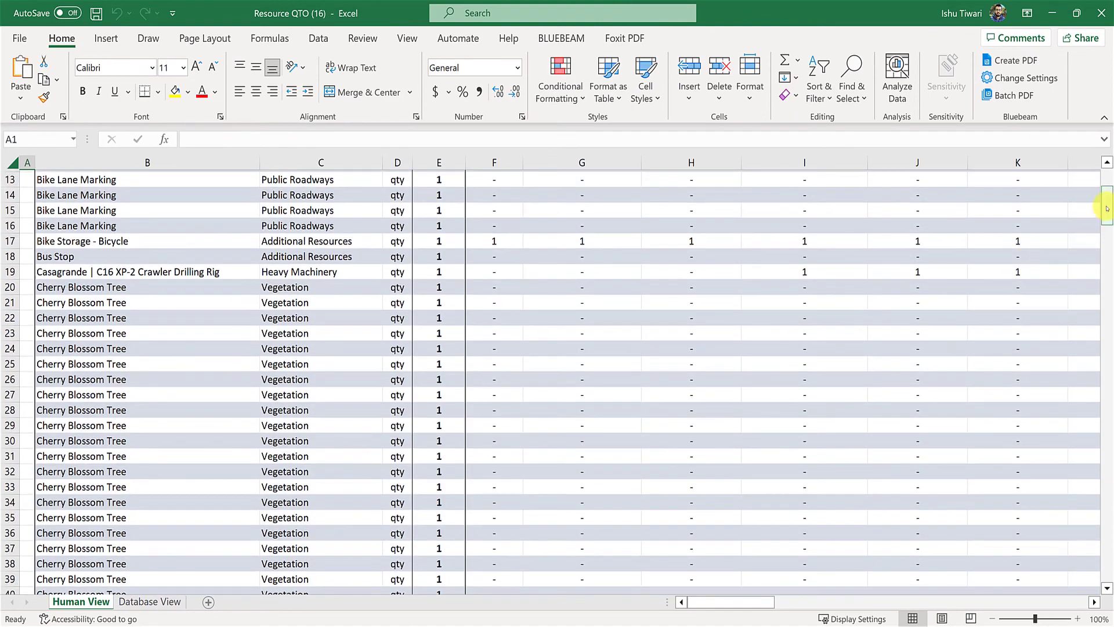
{"action": "left_click_drag", "start_coordinate": [1108, 196], "coordinate": [1104, 511]}
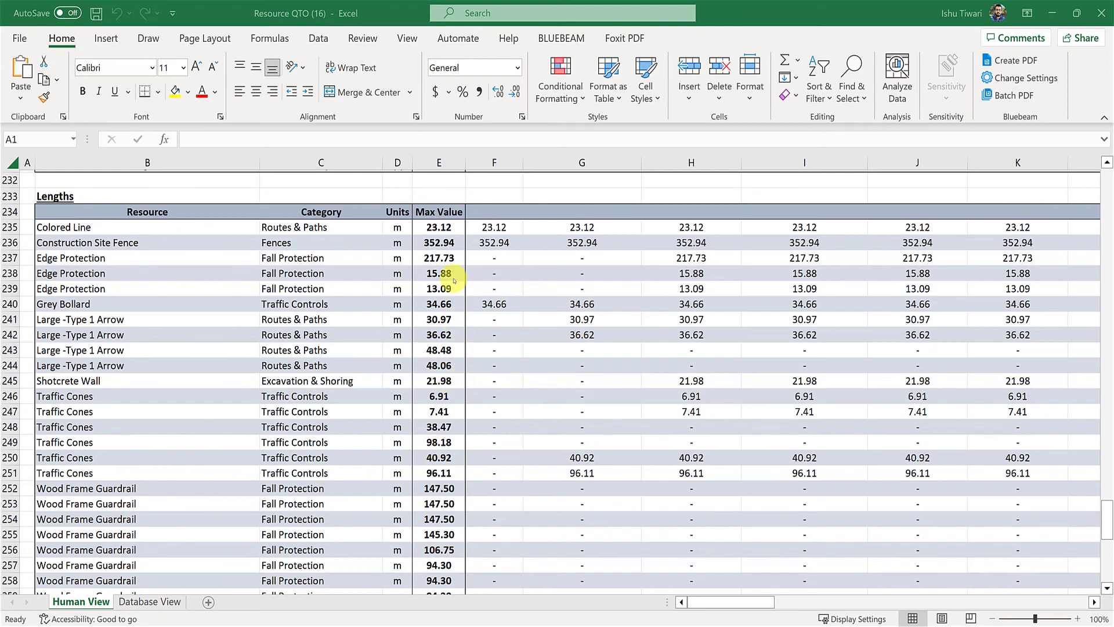
{"action": "scroll", "coordinate": [454, 281], "scroll_direction": "up", "scroll_amount": 4}
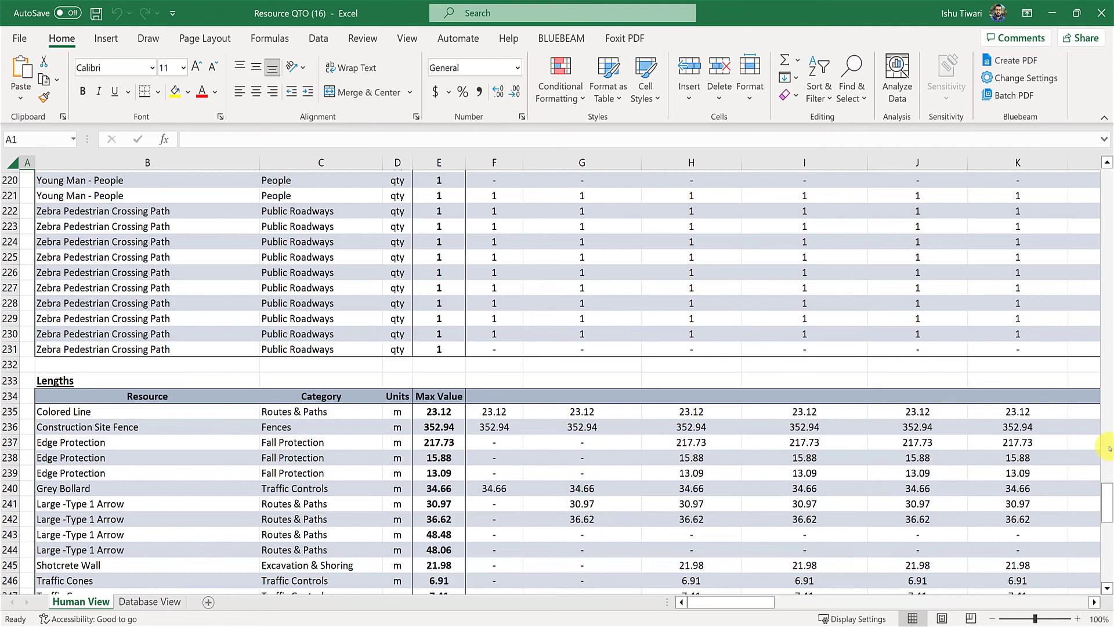
{"action": "left_click_drag", "start_coordinate": [1108, 448], "coordinate": [1106, 177]}
{"action": "left_click", "coordinate": [1101, 13]}
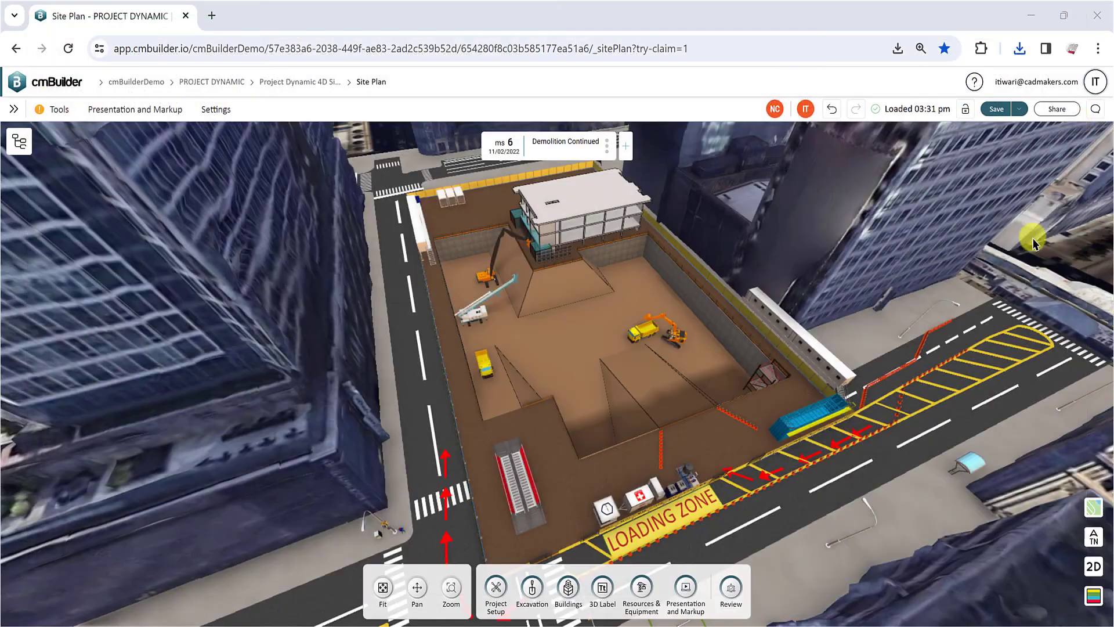